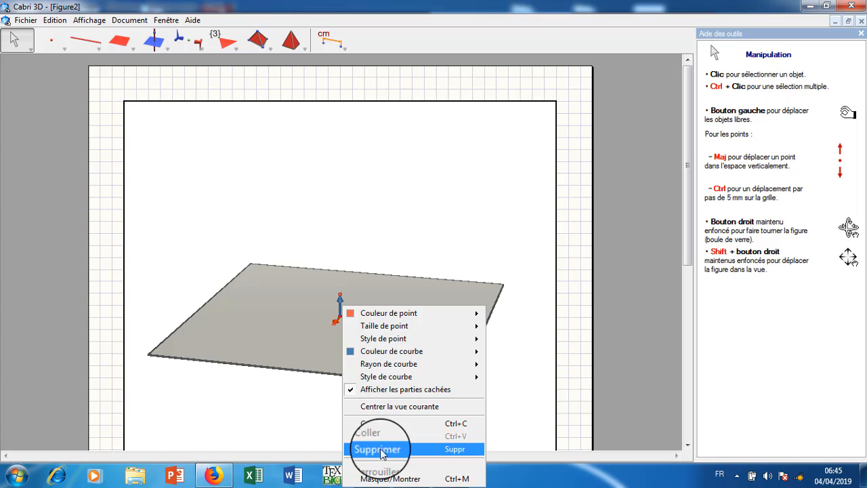
- Delete the three default unit vectors from the base plane, keeping only the origin point
{"action": "left_click", "coordinate": [370, 450]}
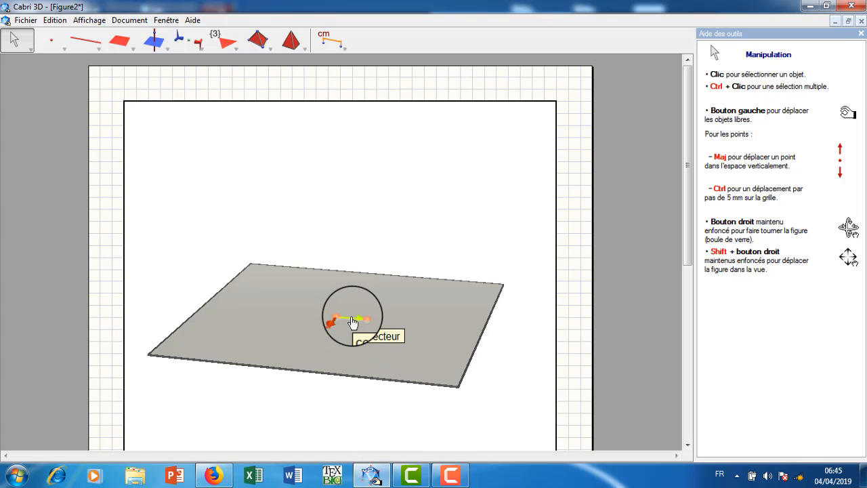
{"action": "right_click", "coordinate": [353, 323]}
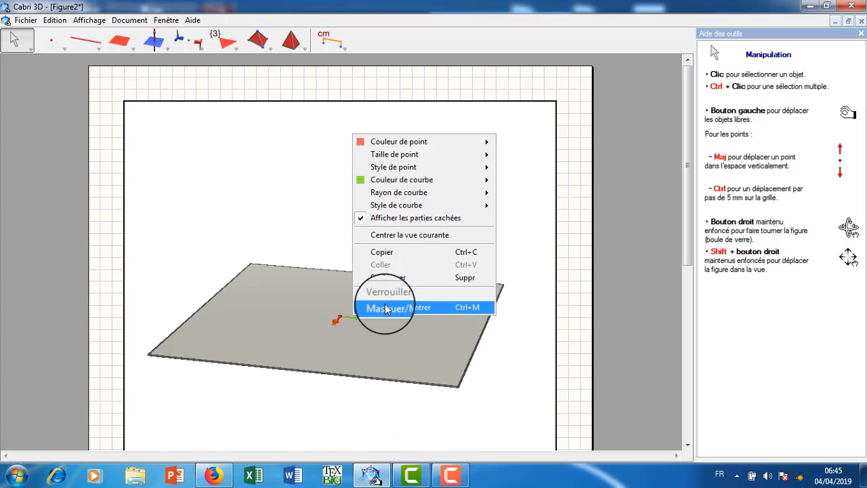
{"action": "left_click", "coordinate": [388, 276]}
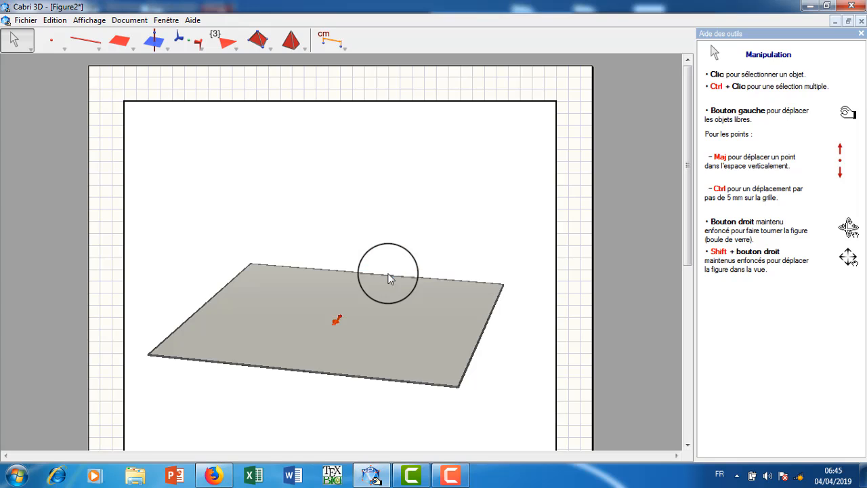
{"action": "right_click", "coordinate": [337, 328]}
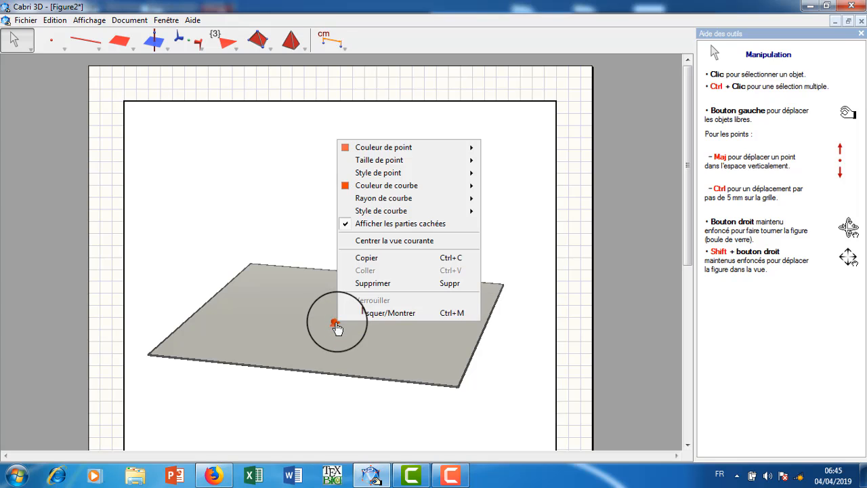
{"action": "left_click", "coordinate": [374, 282]}
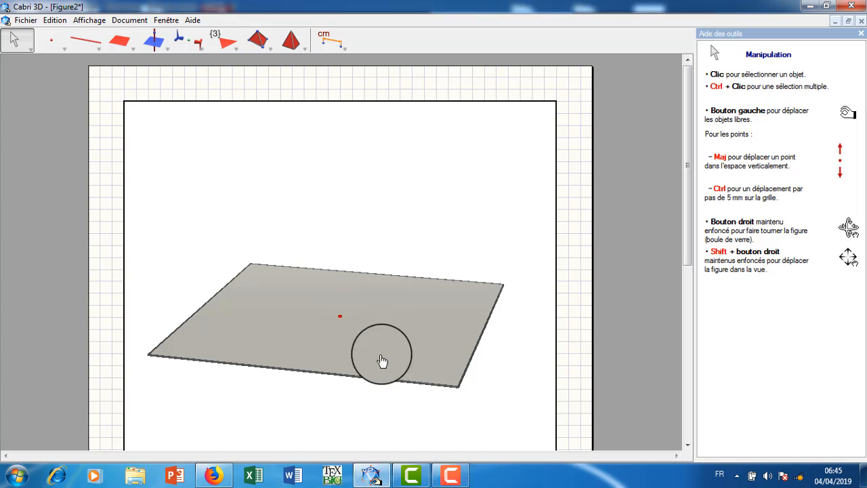
- Construct a line perpendicular to the base plane through the origin point
{"action": "left_click", "coordinate": [92, 46]}
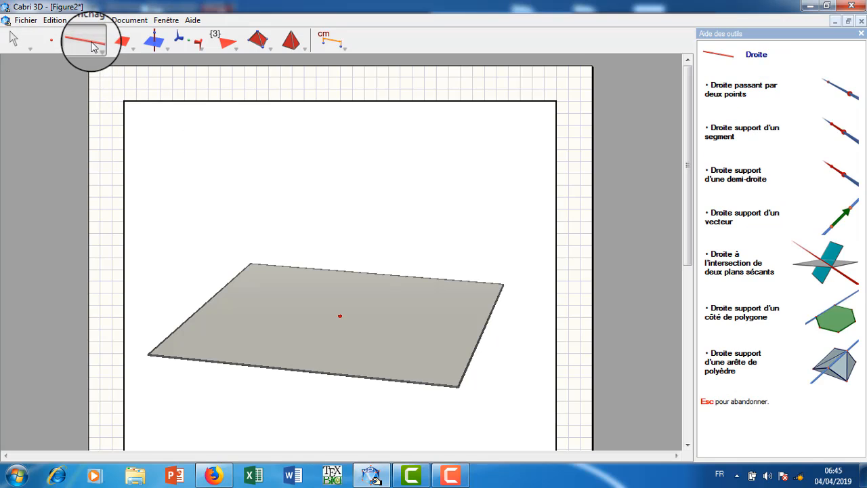
{"action": "left_click", "coordinate": [155, 42]}
{"action": "left_click", "coordinate": [371, 301]}
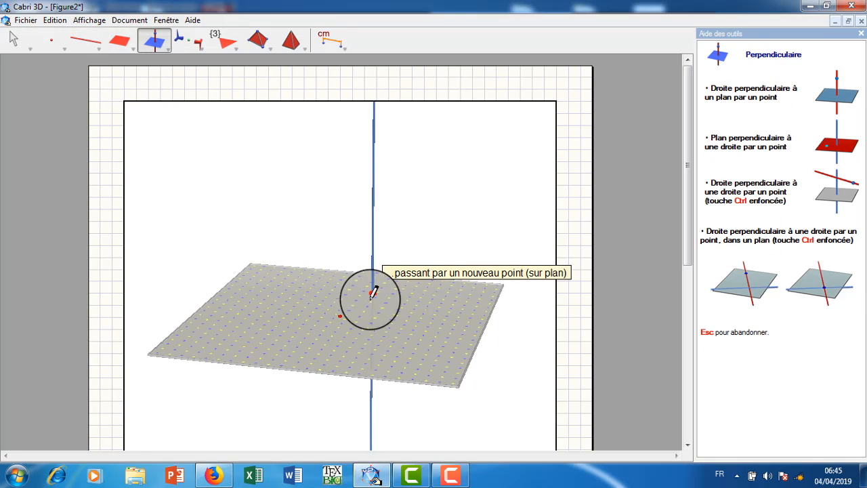
{"action": "left_click", "coordinate": [341, 318]}
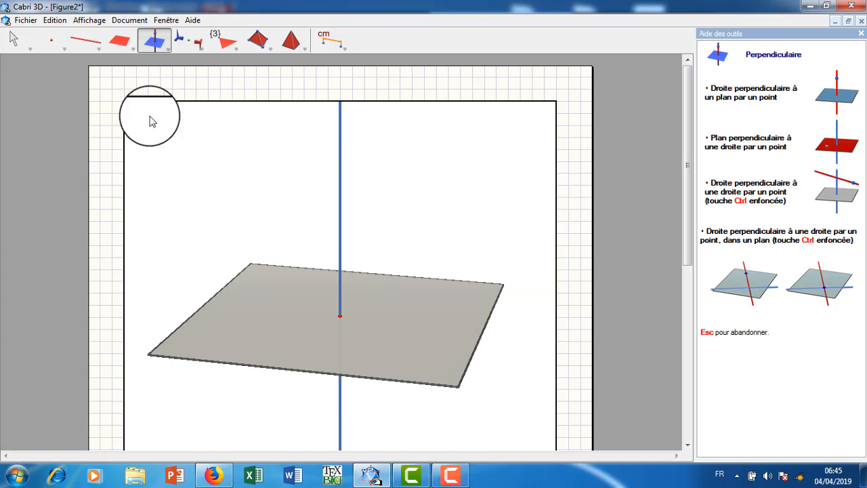
- Draw two non-parallel lines in the base plane, one on each side of the origin, each through two new points on the plane
{"action": "left_click", "coordinate": [83, 40]}
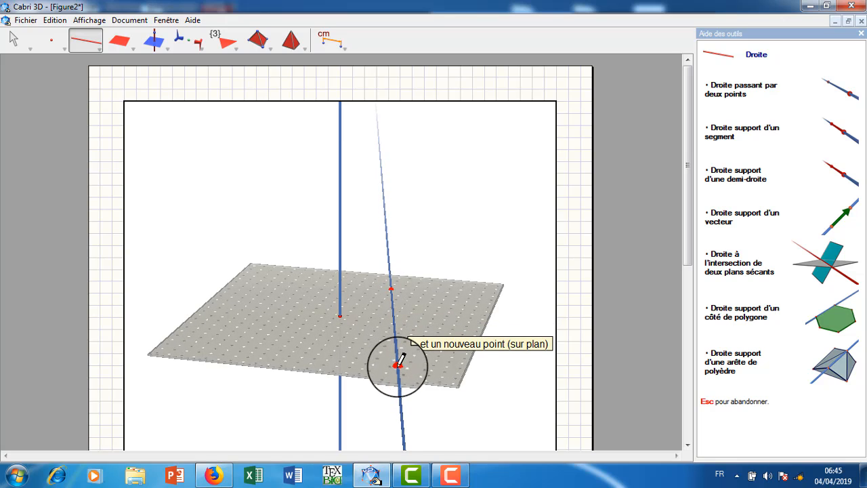
{"action": "left_click", "coordinate": [289, 280]}
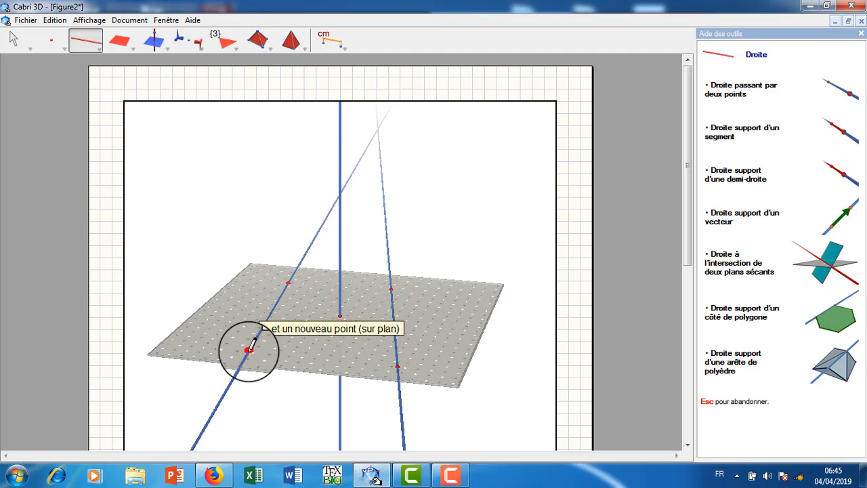
{"action": "left_click", "coordinate": [249, 349]}
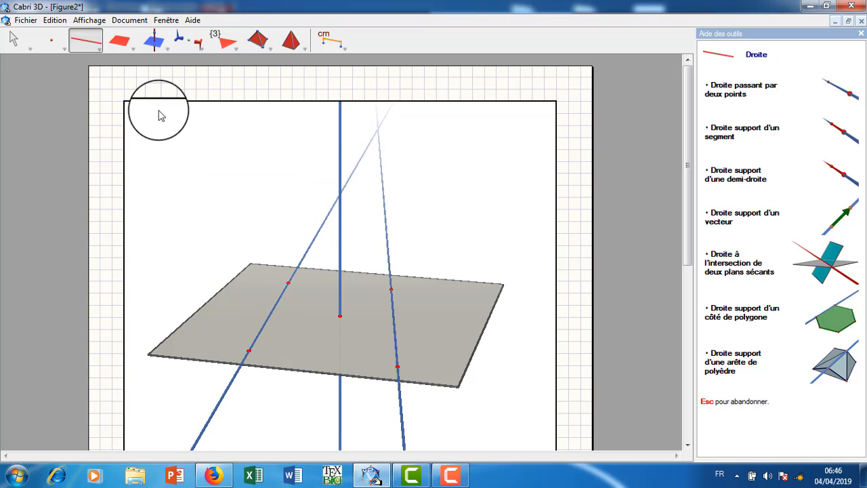
- Place a point on the vertical line above the base plane and construct a plane through it and the right-hand base line
{"action": "left_click", "coordinate": [51, 41]}
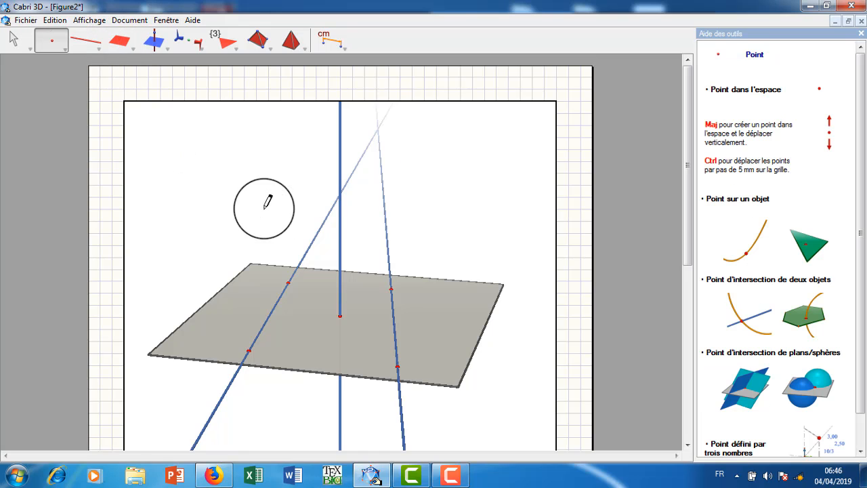
{"action": "left_click", "coordinate": [340, 233]}
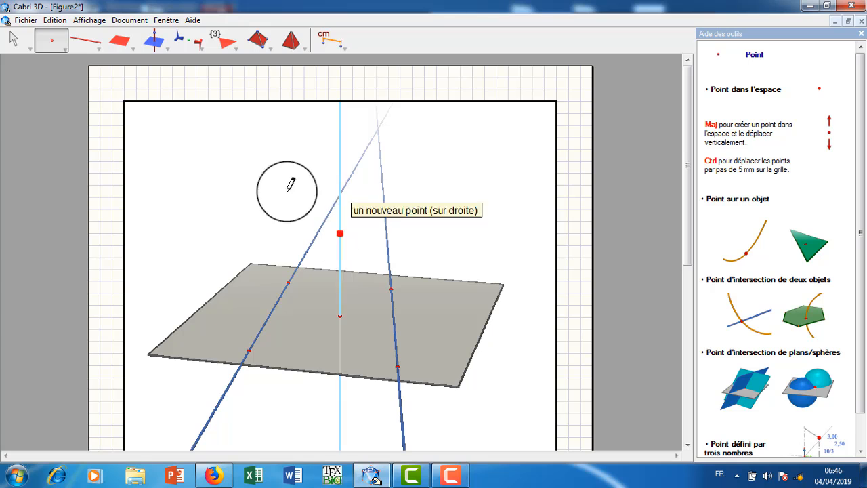
{"action": "left_click", "coordinate": [123, 45]}
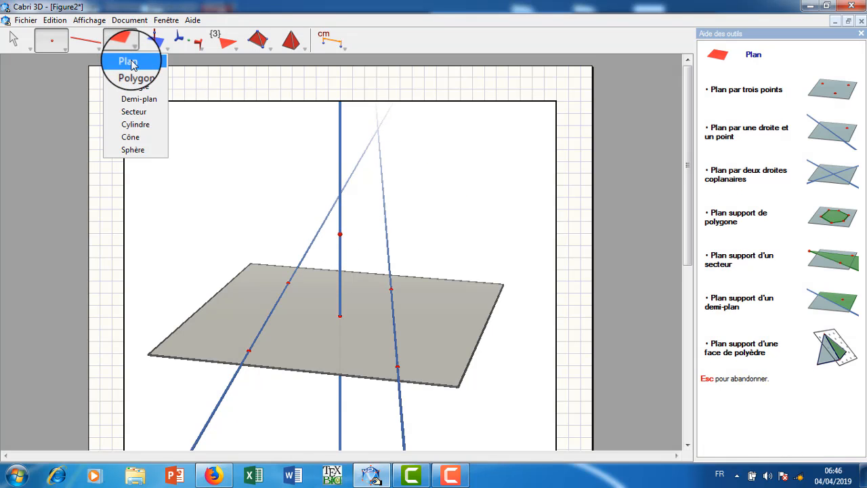
{"action": "left_click", "coordinate": [130, 65]}
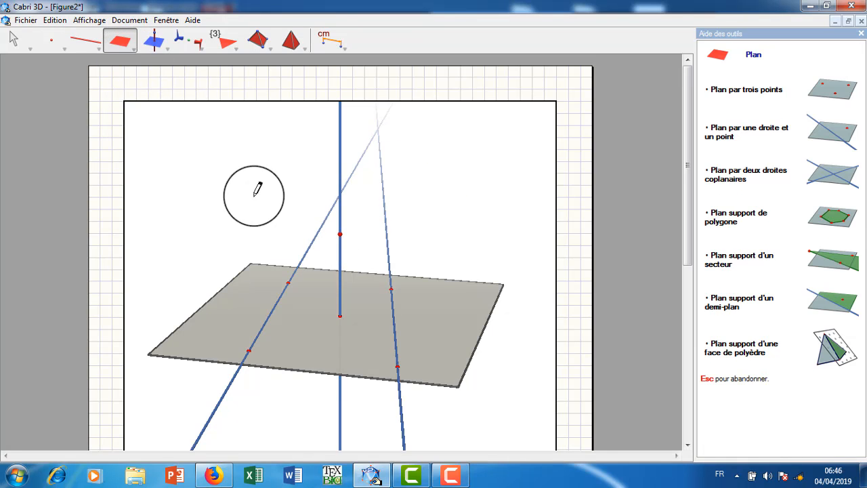
{"action": "left_click", "coordinate": [391, 268]}
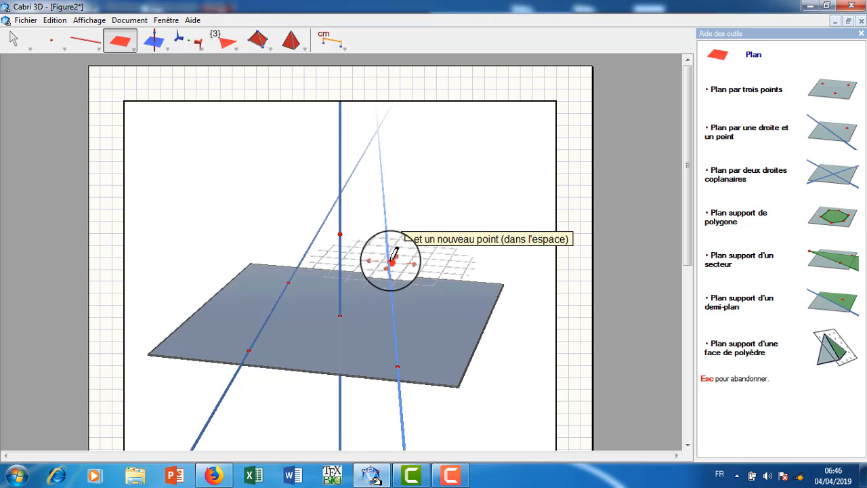
{"action": "left_click", "coordinate": [341, 234]}
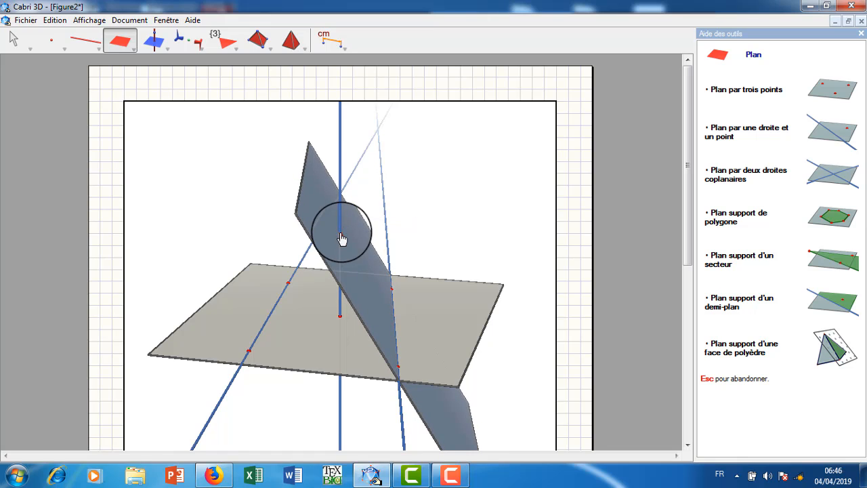
- Place a second point slightly higher on the vertical line and construct a plane through it and the left-hand base line
{"action": "left_click", "coordinate": [50, 42]}
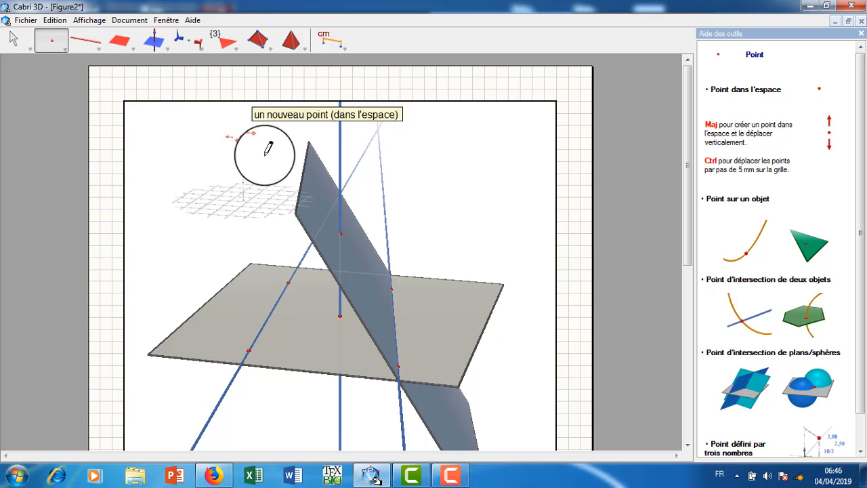
{"action": "left_click", "coordinate": [340, 215]}
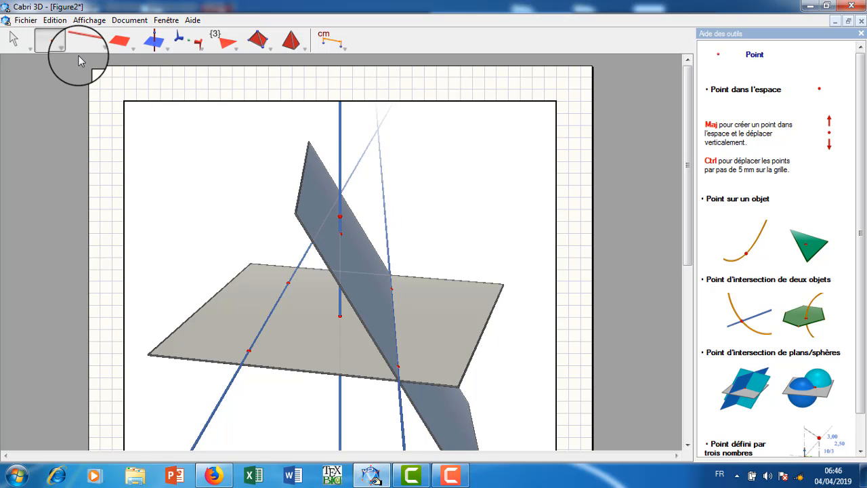
{"action": "left_click", "coordinate": [121, 44]}
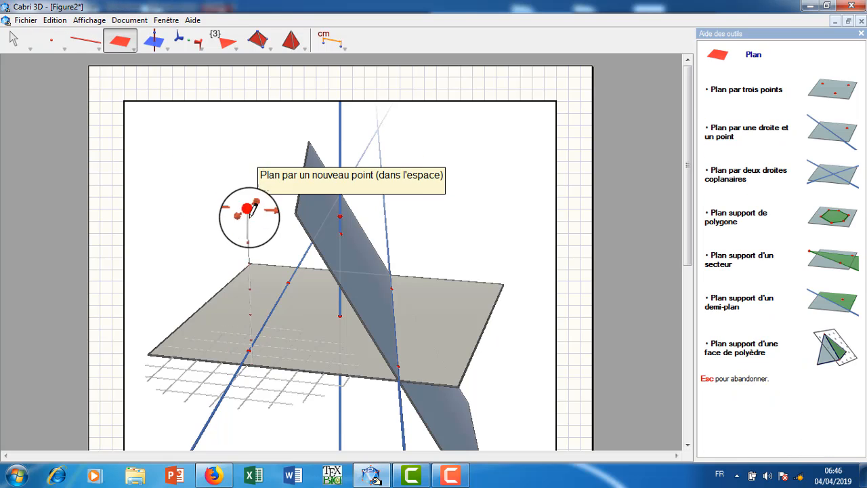
{"action": "left_click", "coordinate": [296, 276]}
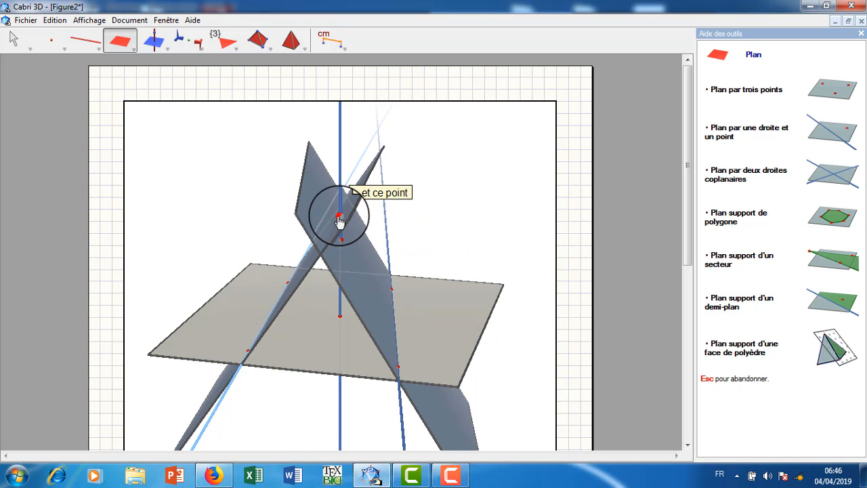
{"action": "left_click", "coordinate": [339, 218]}
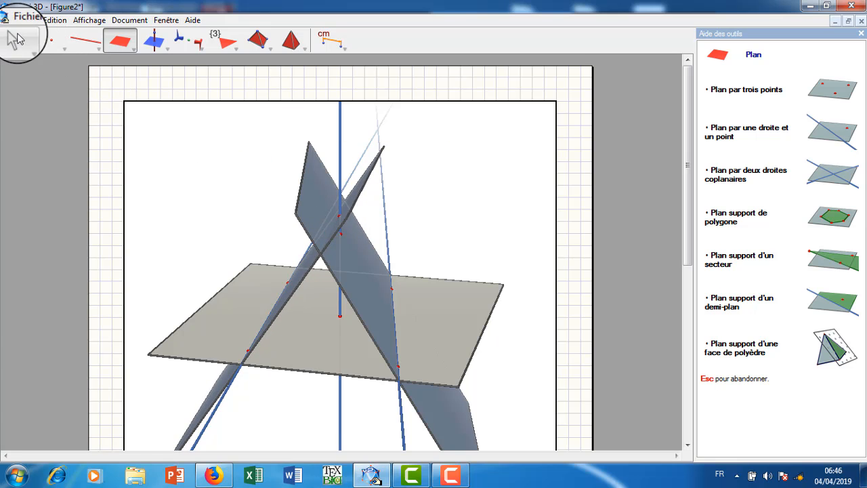
- Construct two planes perpendicular to the front base line, one through each of its two defining points
{"action": "left_click", "coordinate": [13, 40]}
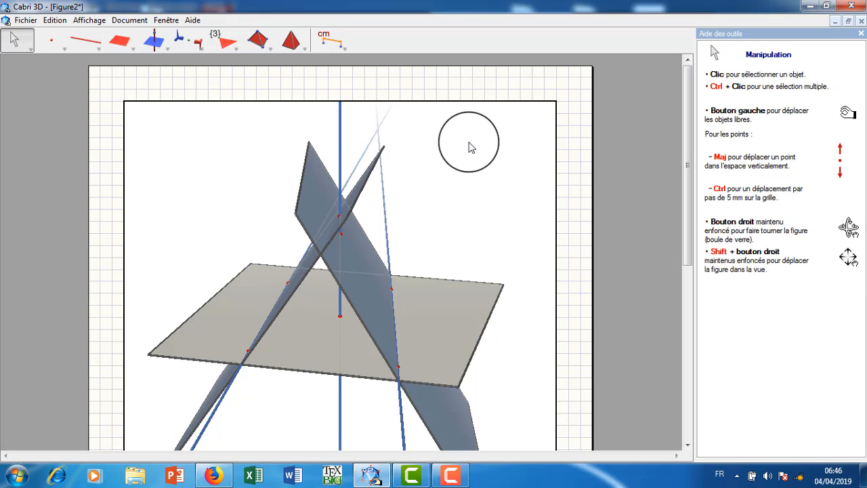
{"action": "right_click_drag", "start_coordinate": [437, 160], "coordinate": [352, 161]}
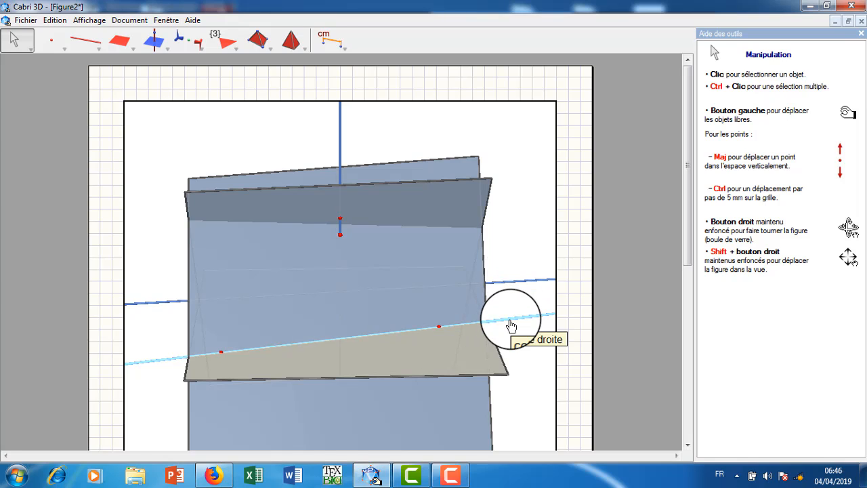
{"action": "left_click", "coordinate": [418, 228]}
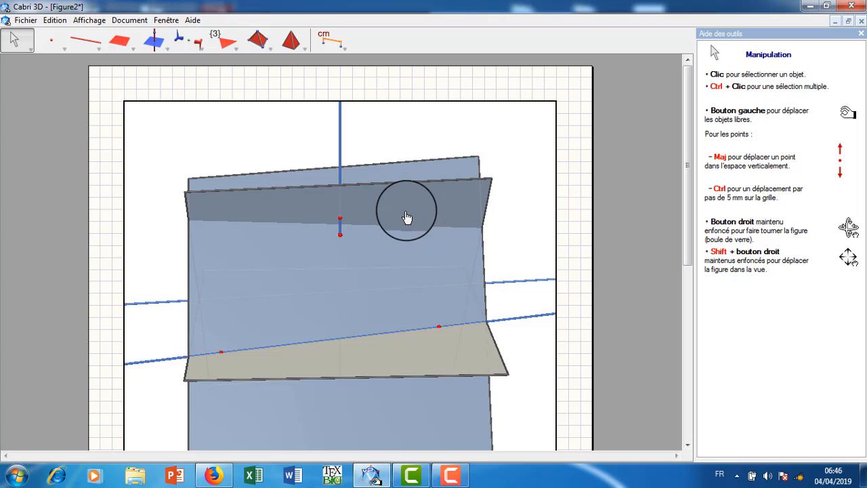
{"action": "left_click", "coordinate": [508, 319]}
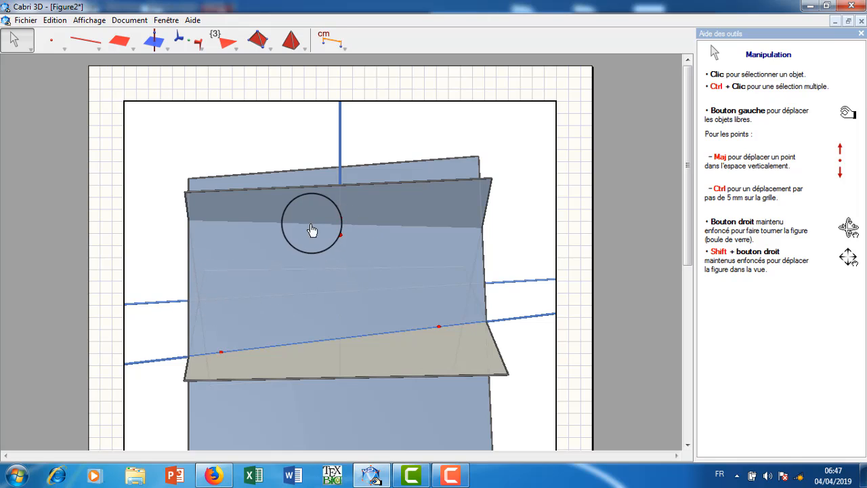
{"action": "left_click", "coordinate": [168, 53]}
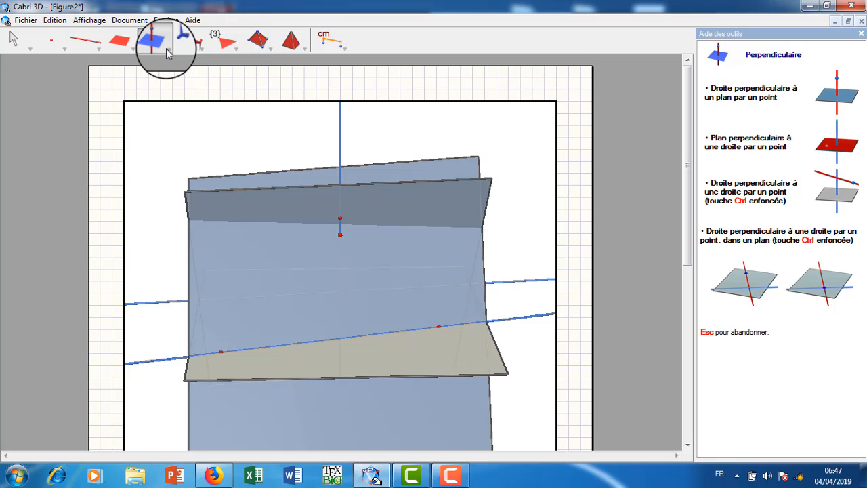
{"action": "left_click_drag", "start_coordinate": [168, 54], "coordinate": [164, 61]}
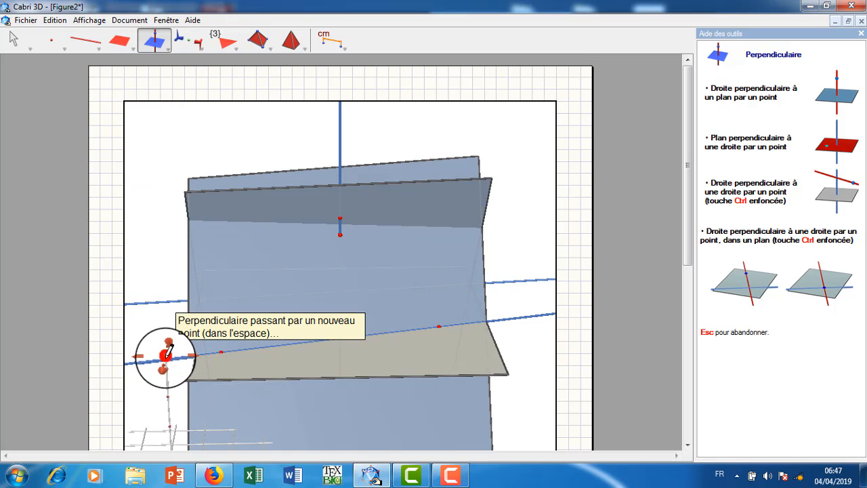
{"action": "left_click", "coordinate": [165, 365]}
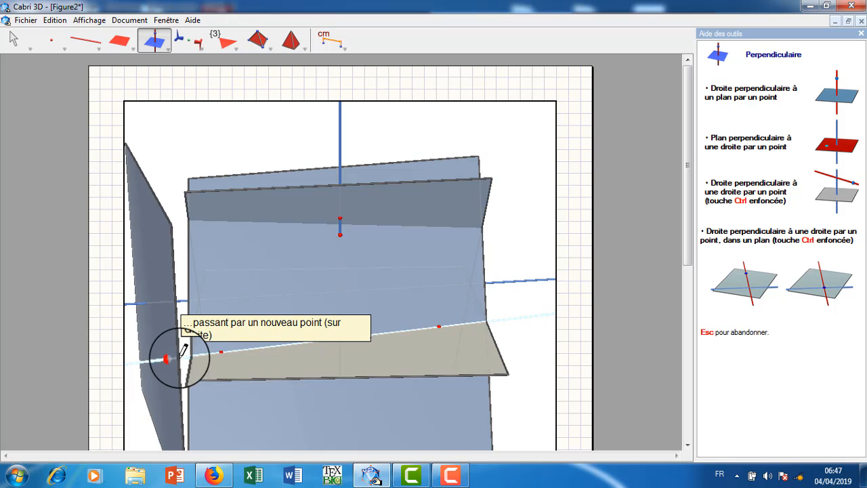
{"action": "left_click", "coordinate": [222, 350]}
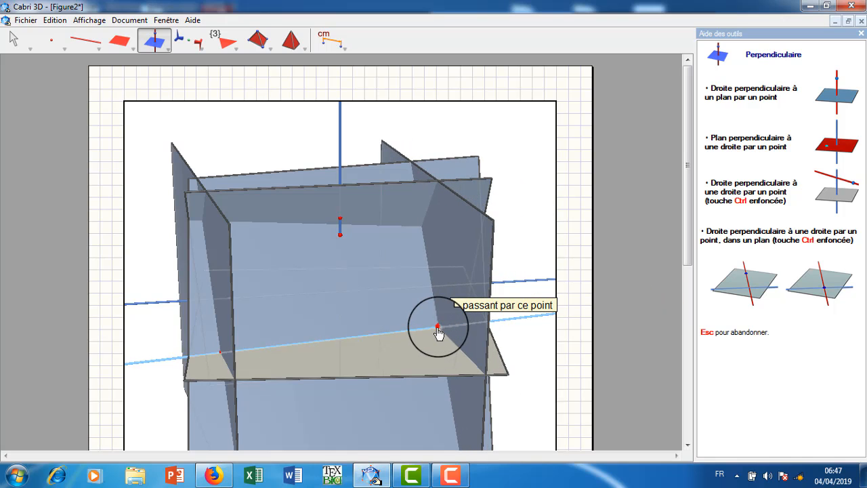
- Create the lines where both perpendicular planes intersect the front inclined plane, and hide the perpendicular plane through the left point
{"action": "left_click", "coordinate": [87, 44]}
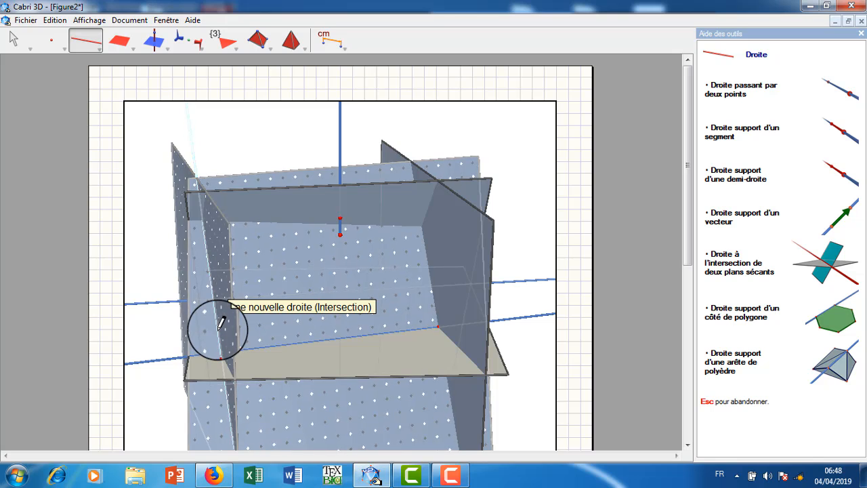
{"action": "left_click", "coordinate": [437, 302]}
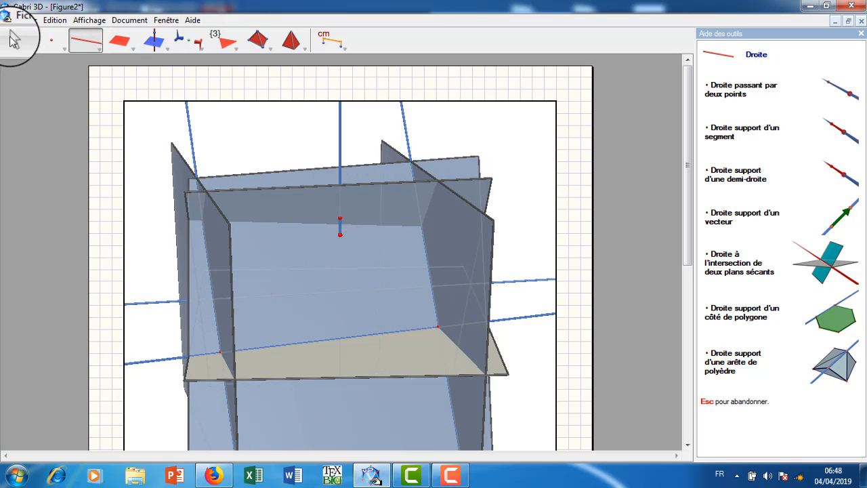
{"action": "left_click", "coordinate": [11, 39]}
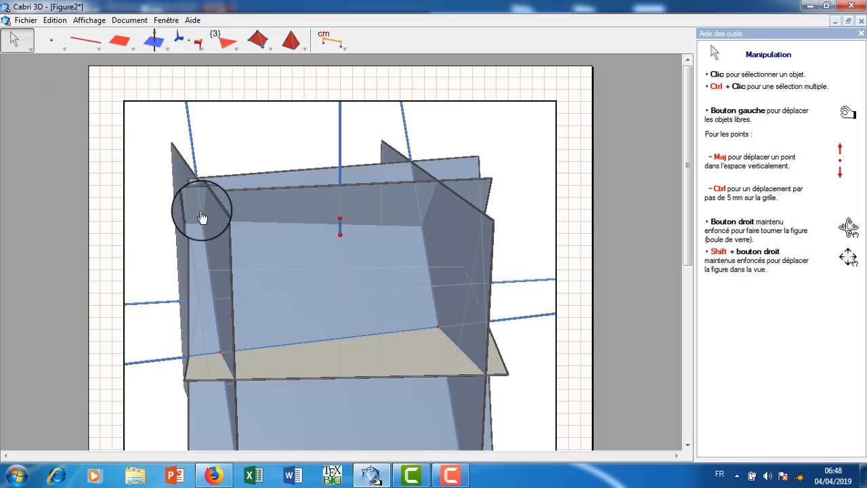
{"action": "right_click", "coordinate": [225, 232]}
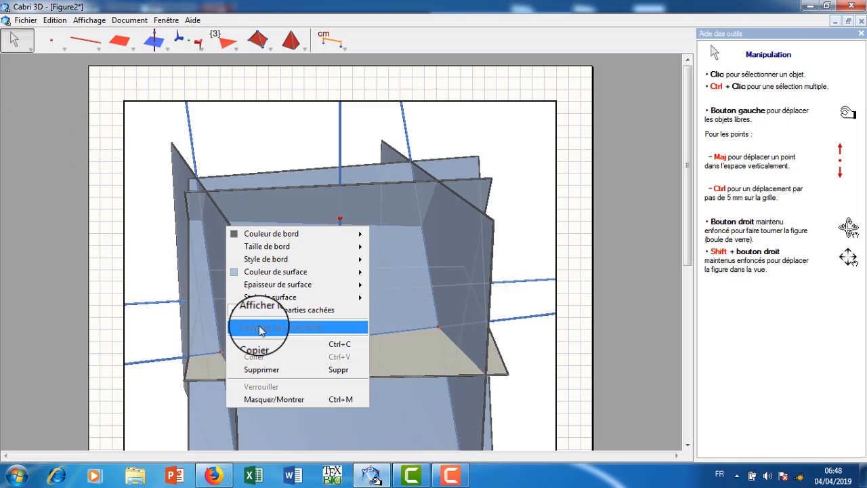
{"action": "left_click", "coordinate": [266, 400]}
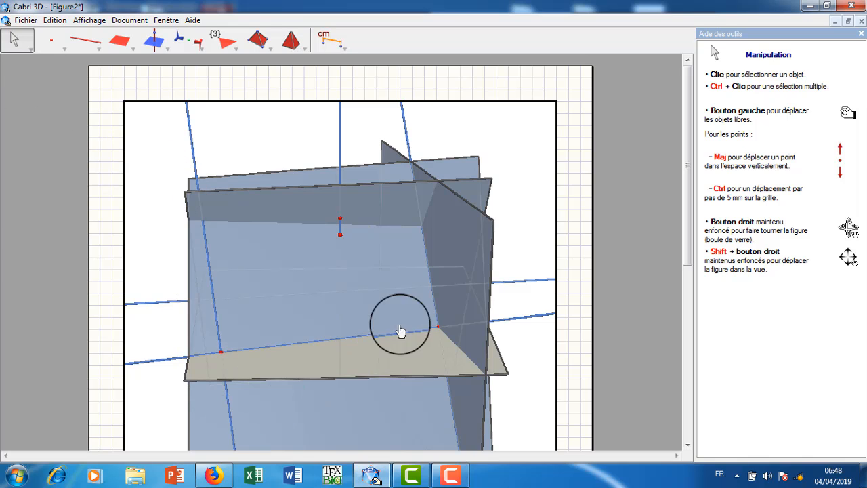
- Hide the remaining perpendicular plane through the right point and the front inclined plane
{"action": "right_click", "coordinate": [472, 239]}
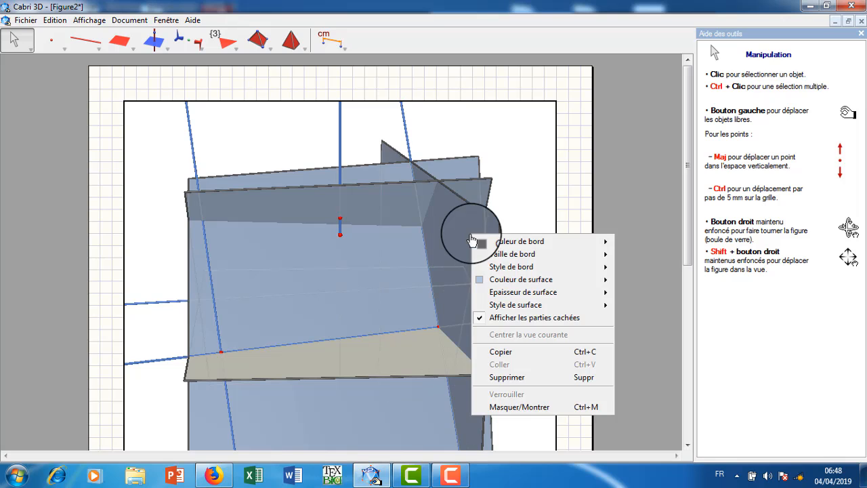
{"action": "left_click", "coordinate": [509, 407]}
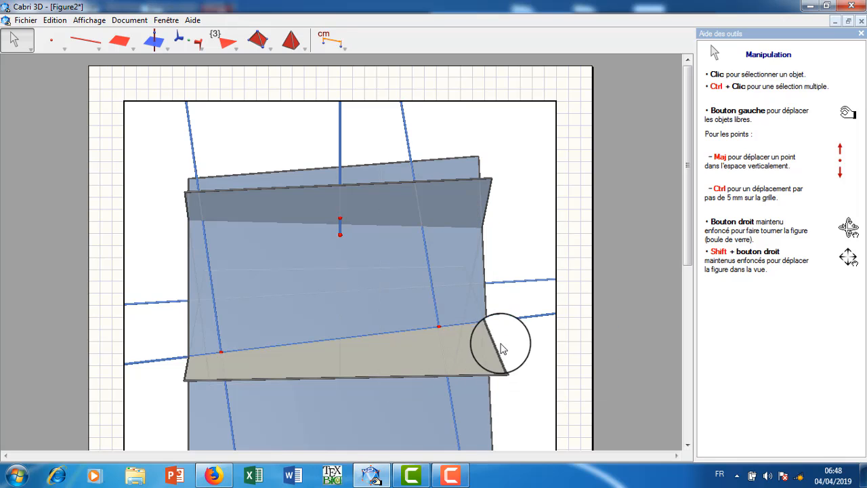
{"action": "right_click", "coordinate": [454, 167]}
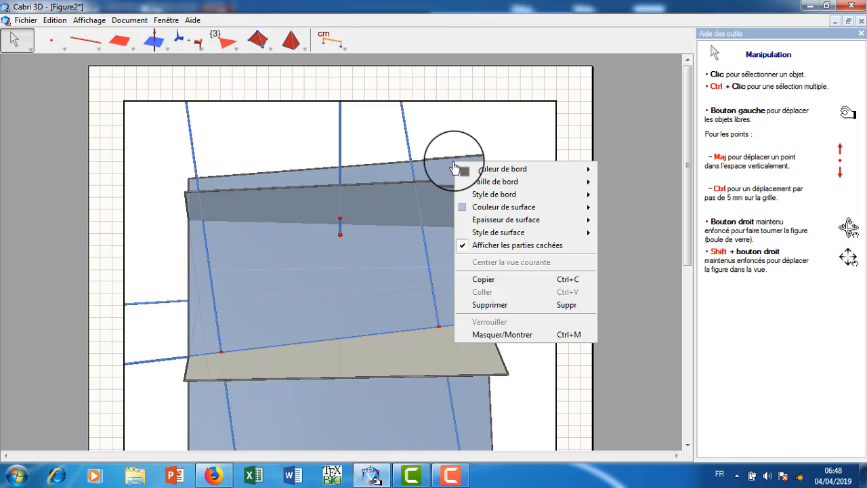
{"action": "left_click", "coordinate": [501, 335]}
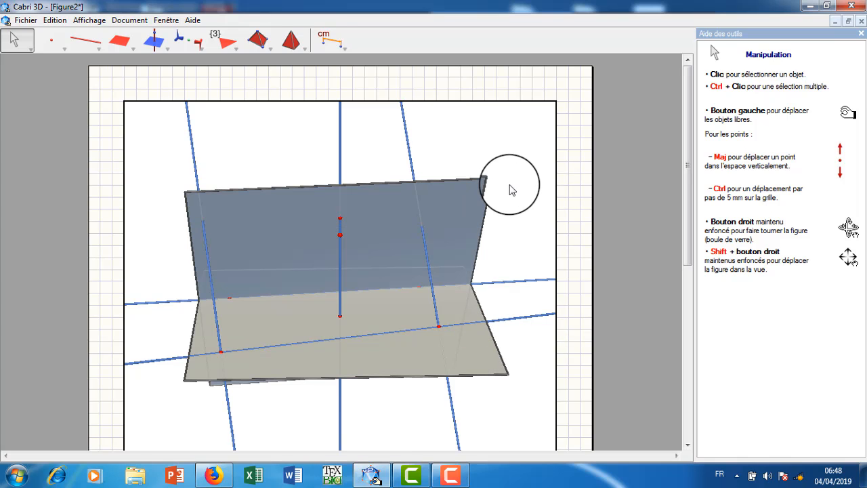
- Construct a line parallel to the front base line through a new point high on the left intersection line
{"action": "right_click_drag", "start_coordinate": [525, 191], "coordinate": [457, 230]}
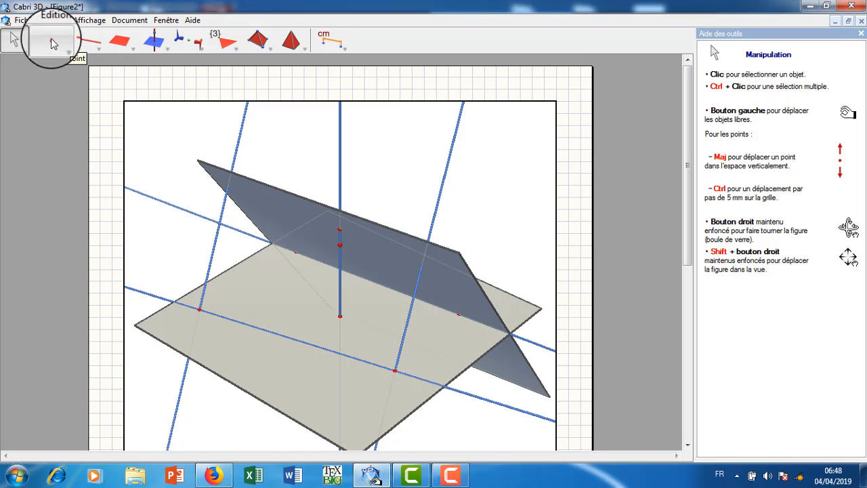
{"action": "left_click_drag", "start_coordinate": [154, 44], "coordinate": [162, 73]}
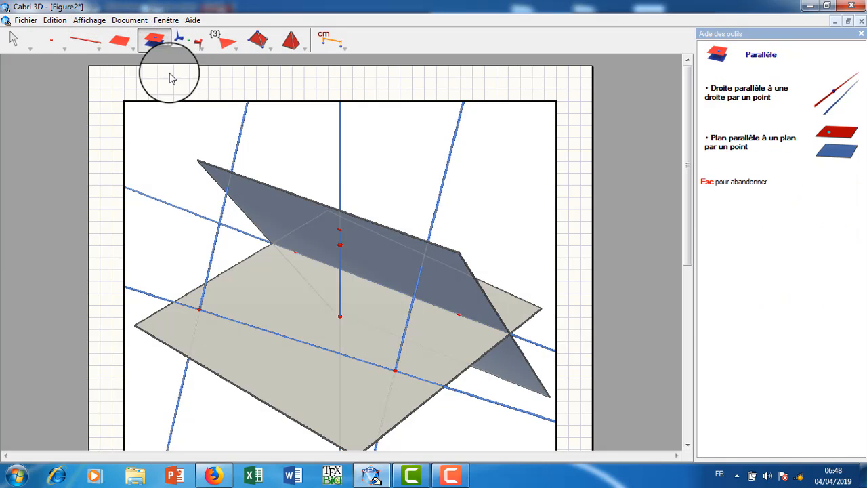
{"action": "left_click", "coordinate": [151, 299]}
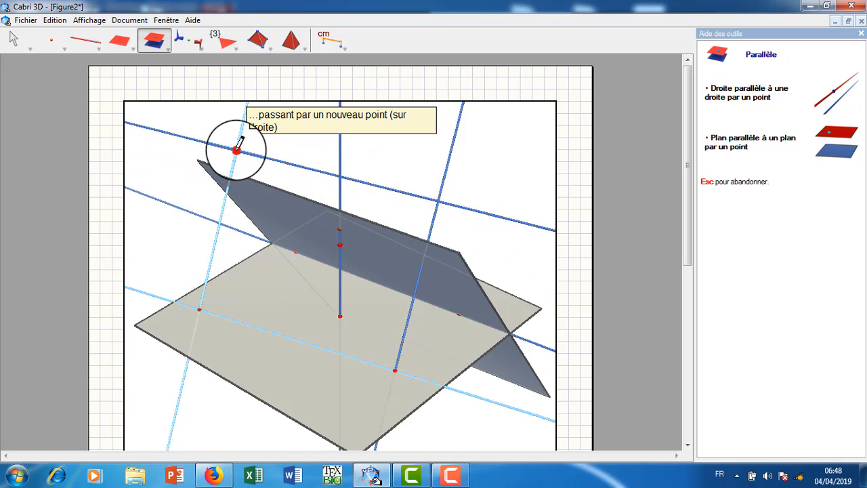
{"action": "left_click", "coordinate": [236, 149]}
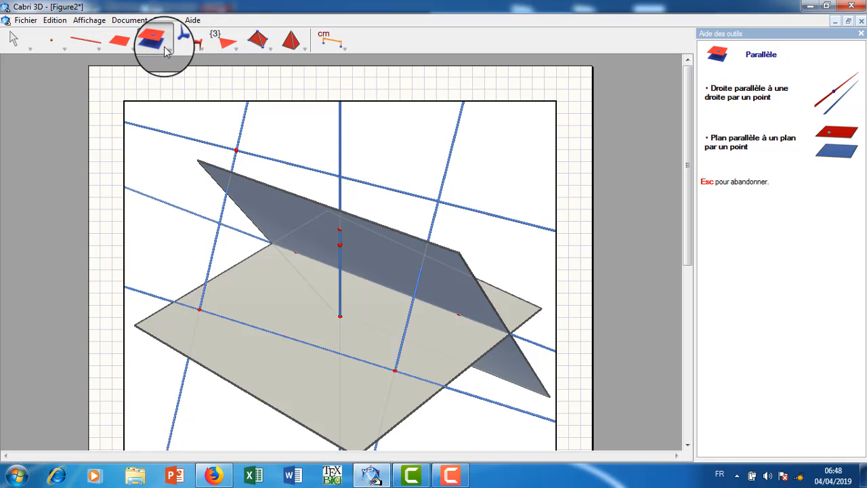
- Create a four-sided polygon from the two front base points and the two points where the parallel crosses the intersection lines
{"action": "left_click_drag", "start_coordinate": [133, 54], "coordinate": [128, 76]}
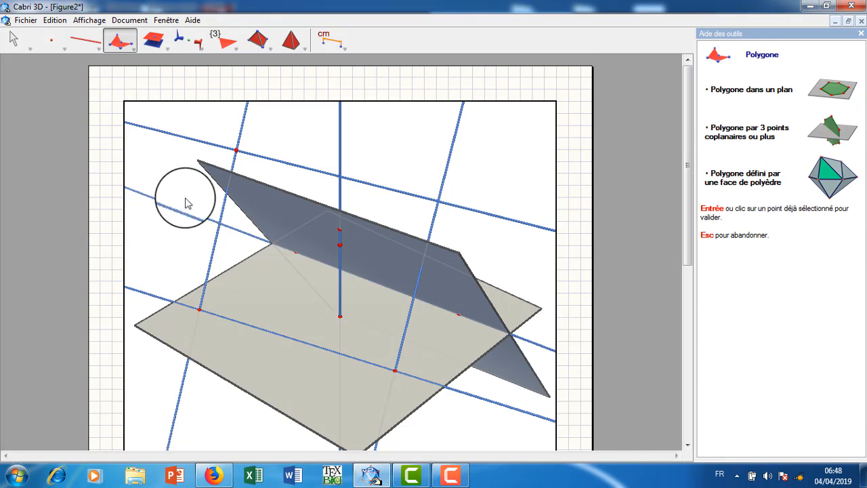
{"action": "left_click", "coordinate": [199, 311]}
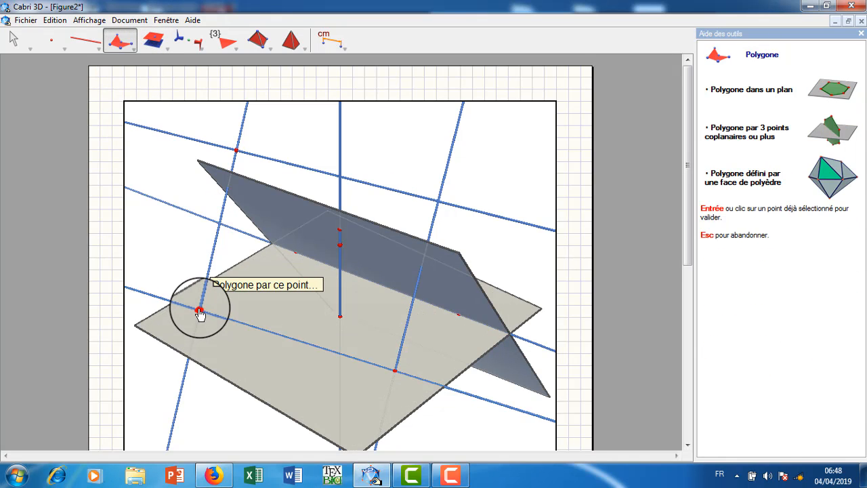
{"action": "left_click", "coordinate": [237, 149]}
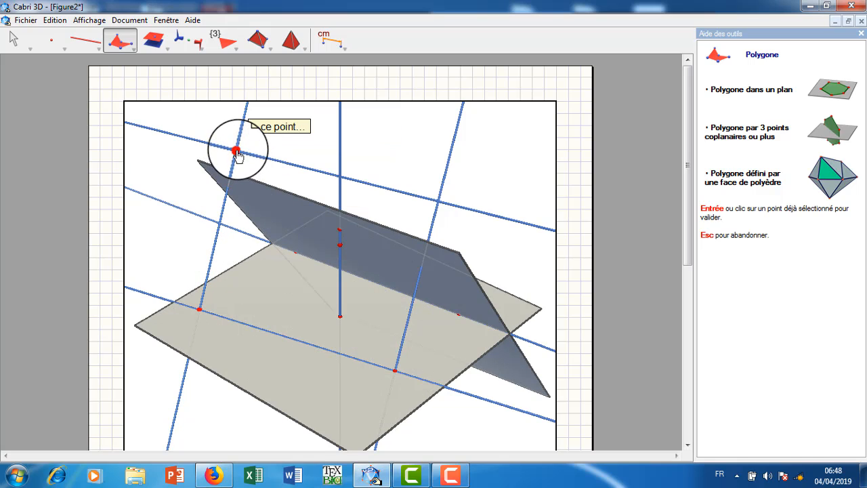
{"action": "left_click", "coordinate": [439, 200]}
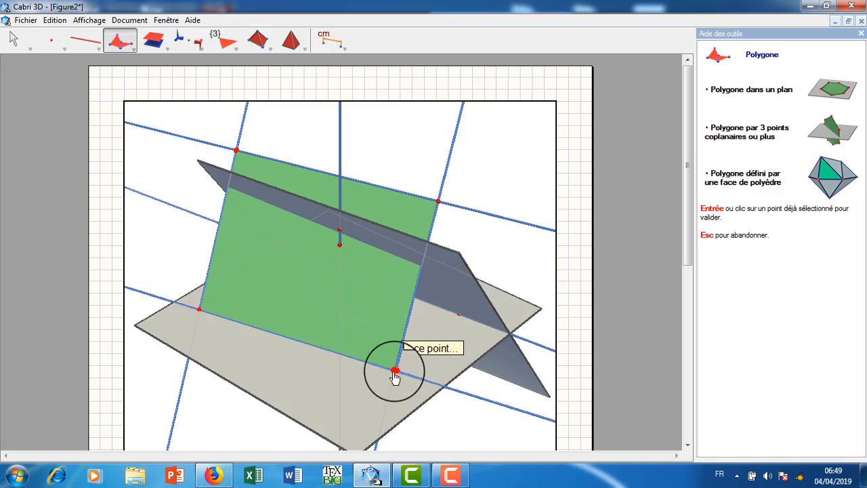
{"action": "left_click", "coordinate": [200, 309]}
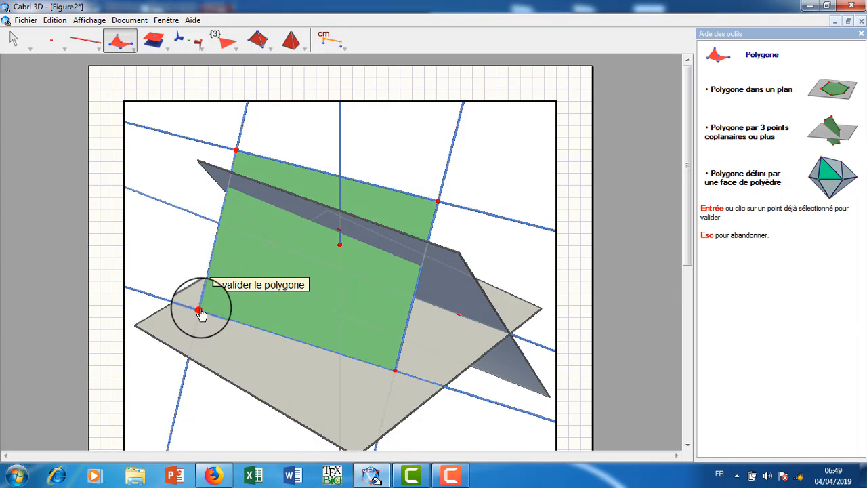
{"action": "left_click", "coordinate": [200, 310]}
- Hide the two intersection lines and the upper parallel line that run along the green polygon's edges
{"action": "left_click", "coordinate": [13, 40]}
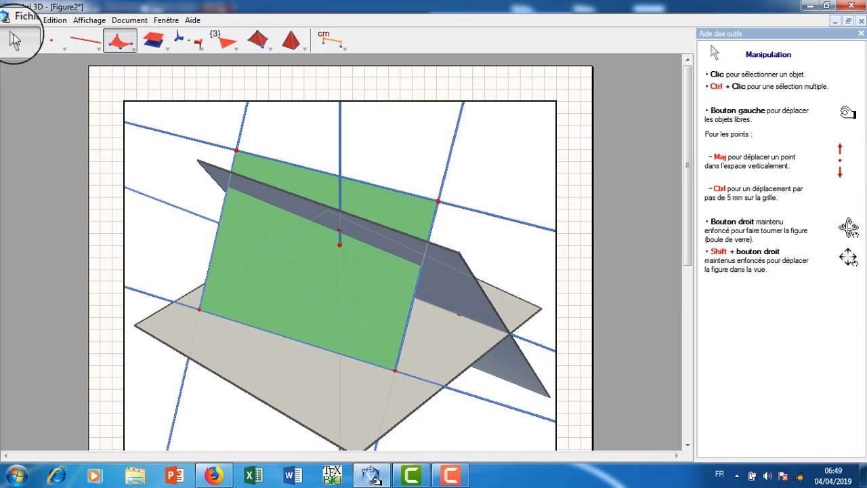
{"action": "right_click", "coordinate": [246, 126]}
{"action": "left_click", "coordinate": [286, 257]}
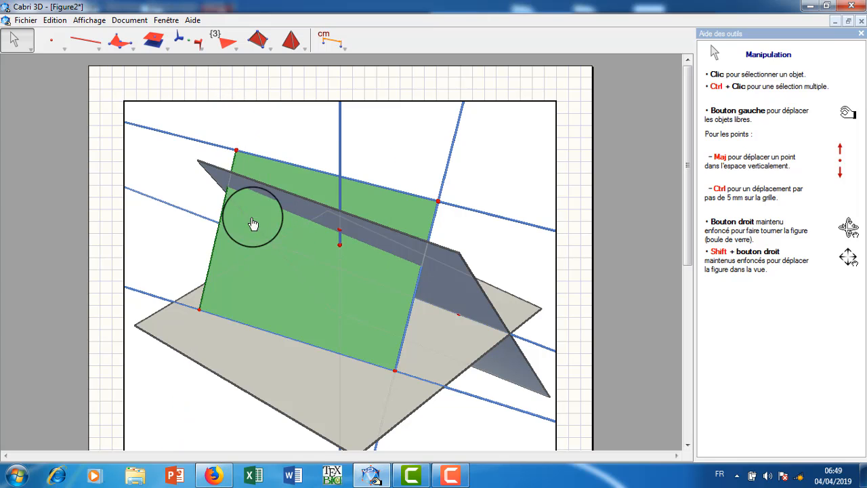
{"action": "right_click", "coordinate": [216, 151]}
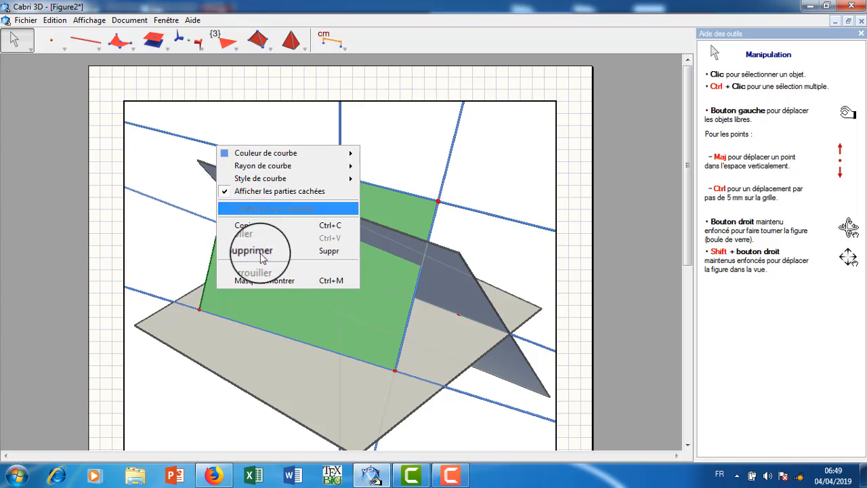
{"action": "left_click", "coordinate": [252, 282]}
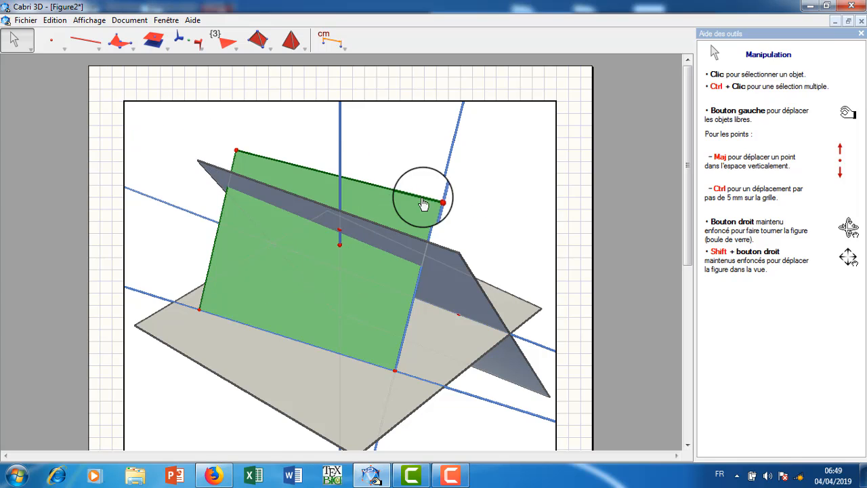
{"action": "right_click", "coordinate": [447, 172]}
{"action": "left_click", "coordinate": [460, 354]}
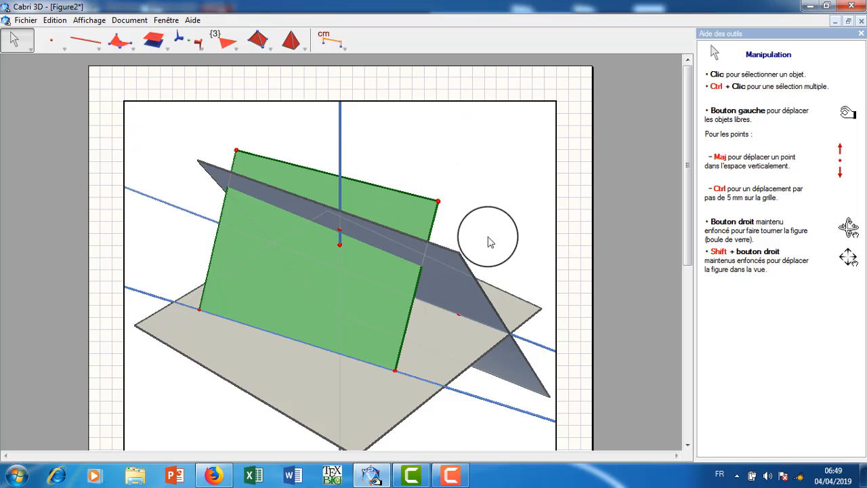
- Construct two planes perpendicular to the opposite base line, one through each of its two defining points
{"action": "right_click_drag", "start_coordinate": [494, 226], "coordinate": [319, 214]}
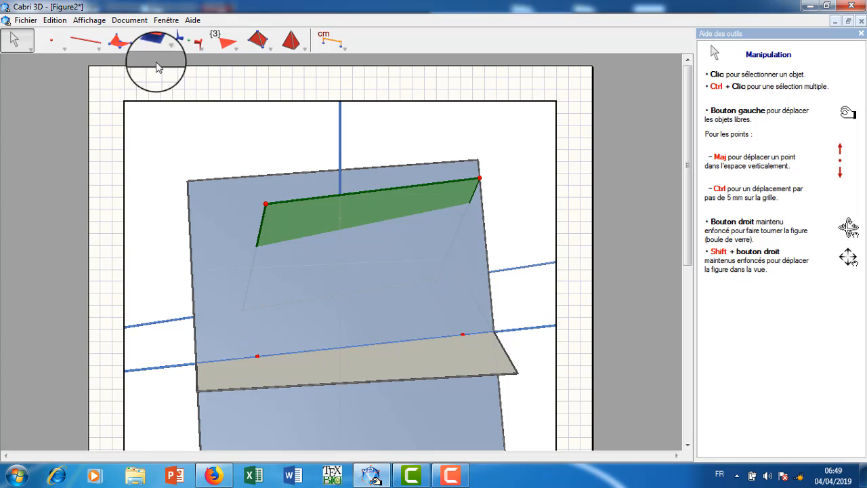
{"action": "mouse_move", "coordinate": [170, 48]}
{"action": "left_mouse_down"}
{"action": "mouse_move", "coordinate": [173, 86]}
{"action": "mouse_move", "coordinate": [169, 61]}
{"action": "left_mouse_up"}
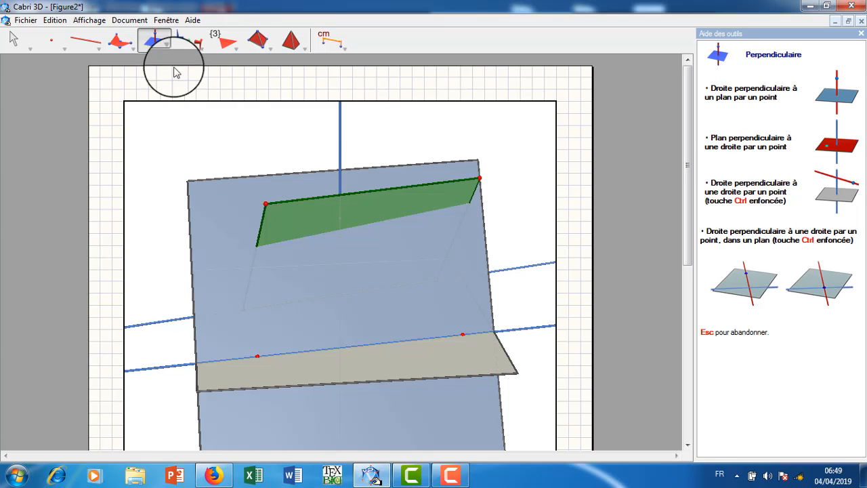
{"action": "left_click", "coordinate": [164, 373]}
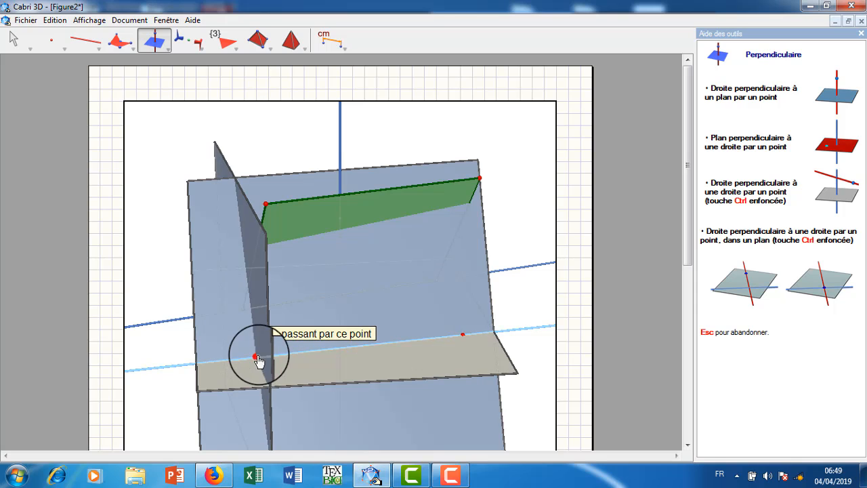
{"action": "left_click", "coordinate": [257, 357]}
{"action": "left_click", "coordinate": [170, 372]}
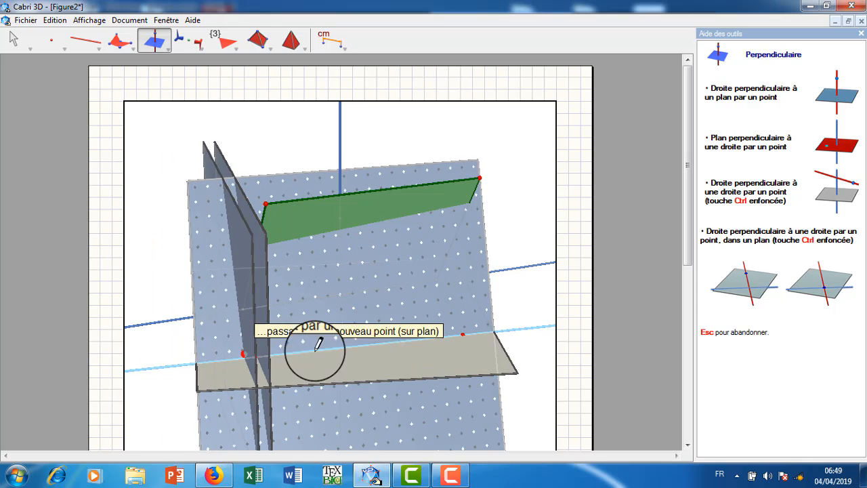
{"action": "left_click", "coordinate": [461, 335]}
- Create the lines where the two new perpendicular planes intersect the remaining inclined plane
{"action": "left_click", "coordinate": [87, 40]}
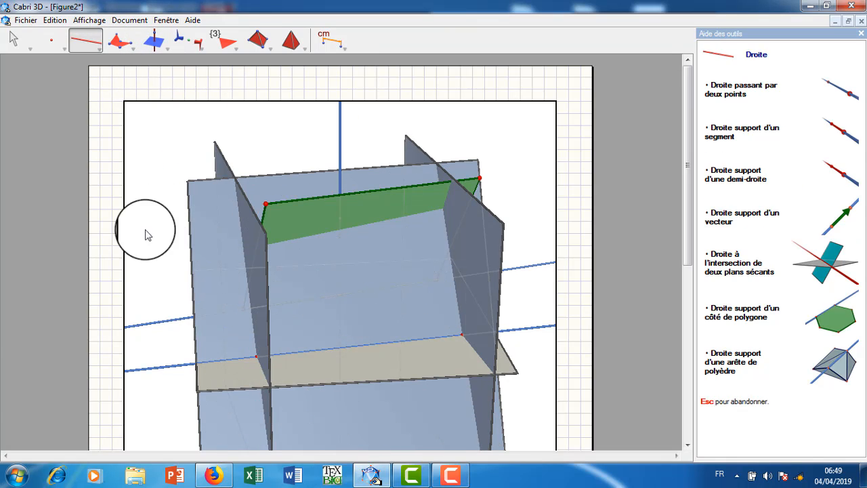
{"action": "left_click", "coordinate": [256, 319]}
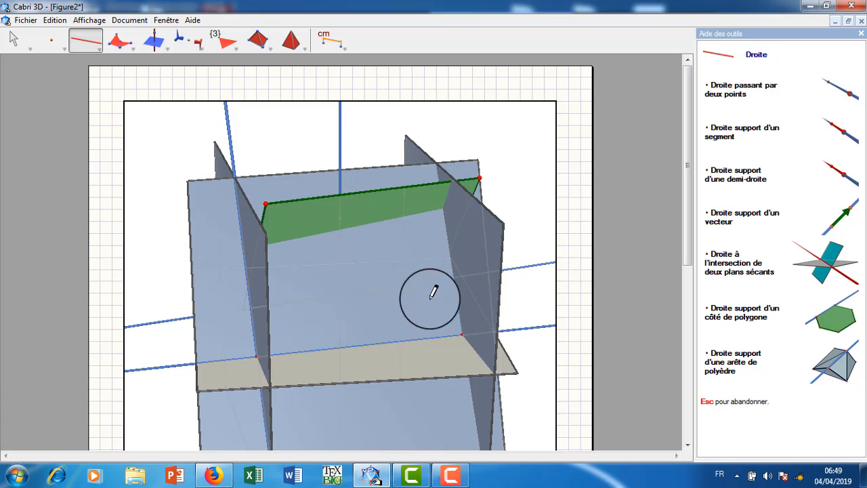
{"action": "left_click", "coordinate": [459, 279]}
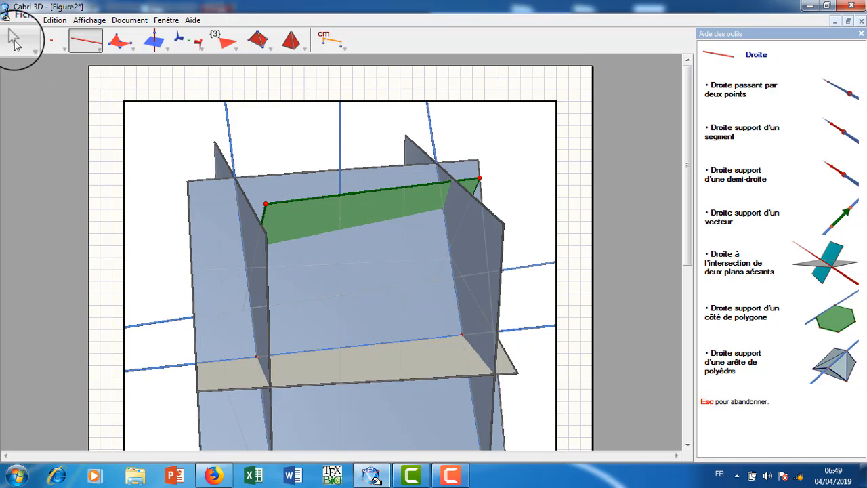
- Hide both perpendicular planes and the remaining inclined plane, keeping their intersection lines
{"action": "left_click", "coordinate": [15, 41]}
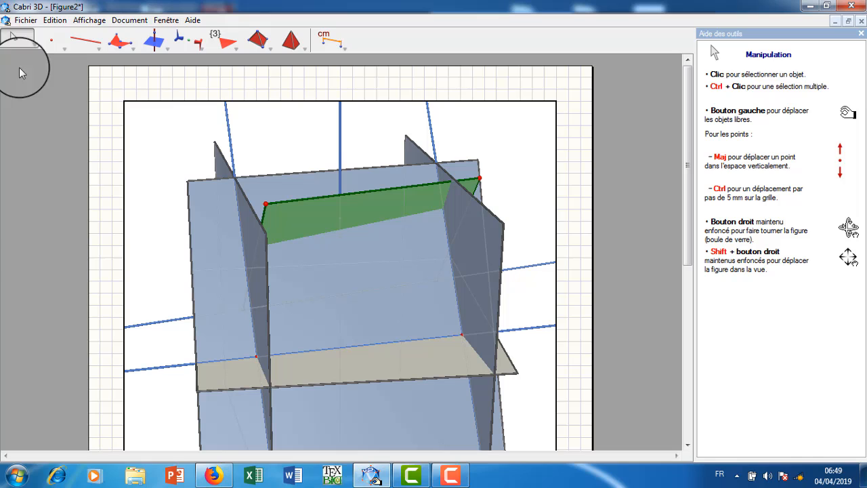
{"action": "right_click", "coordinate": [251, 230]}
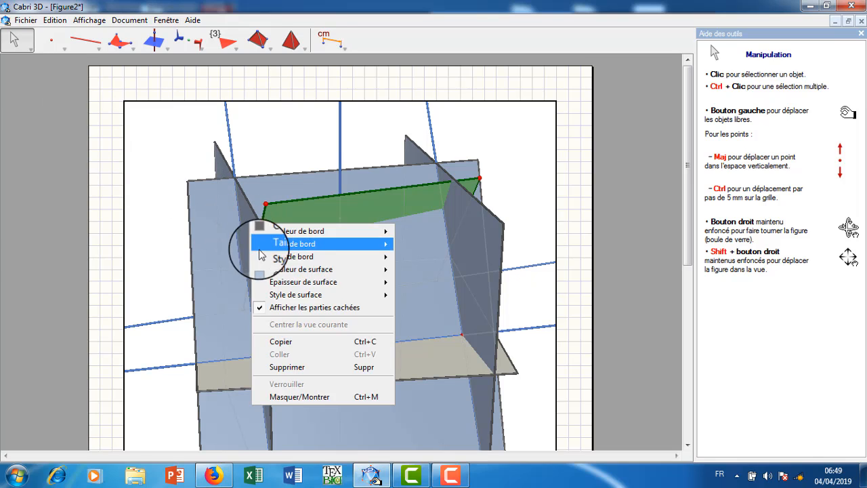
{"action": "left_click", "coordinate": [290, 399]}
{"action": "right_click", "coordinate": [218, 235]}
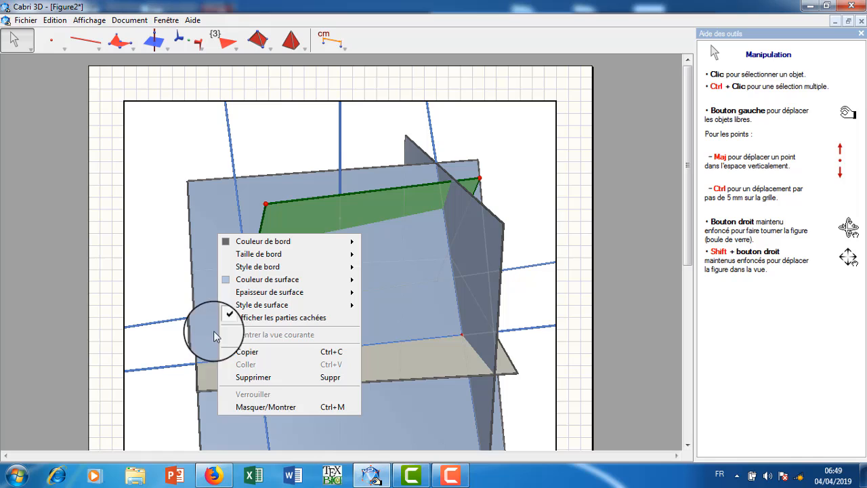
{"action": "left_click", "coordinate": [245, 407]}
{"action": "right_click", "coordinate": [483, 258]}
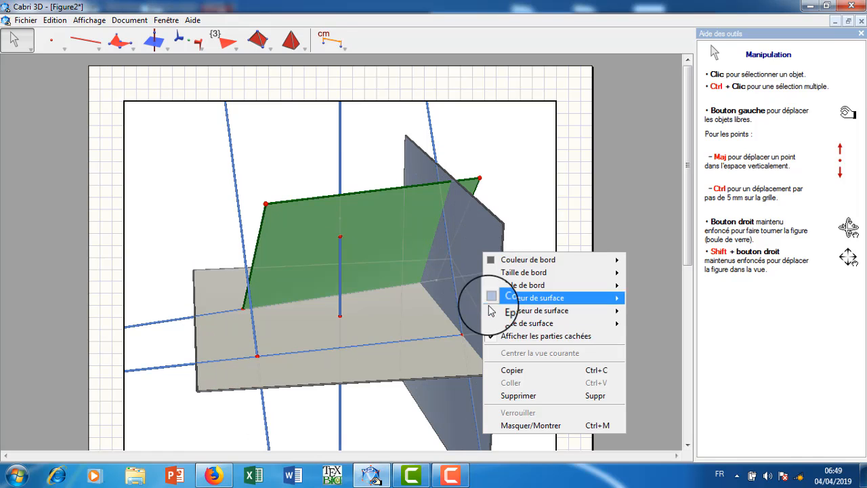
{"action": "left_click", "coordinate": [524, 425]}
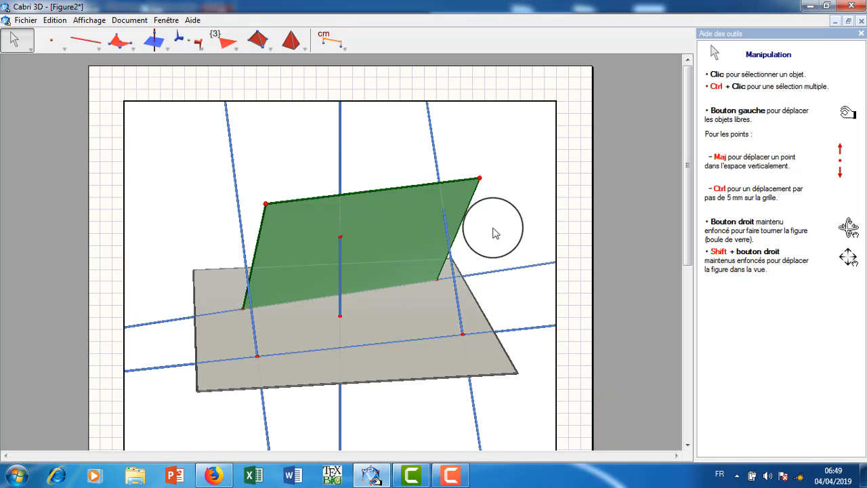
- Construct a parallel to the base line without a polygon, through a new point high on its left intersection line
{"action": "right_click_drag", "start_coordinate": [482, 246], "coordinate": [403, 263]}
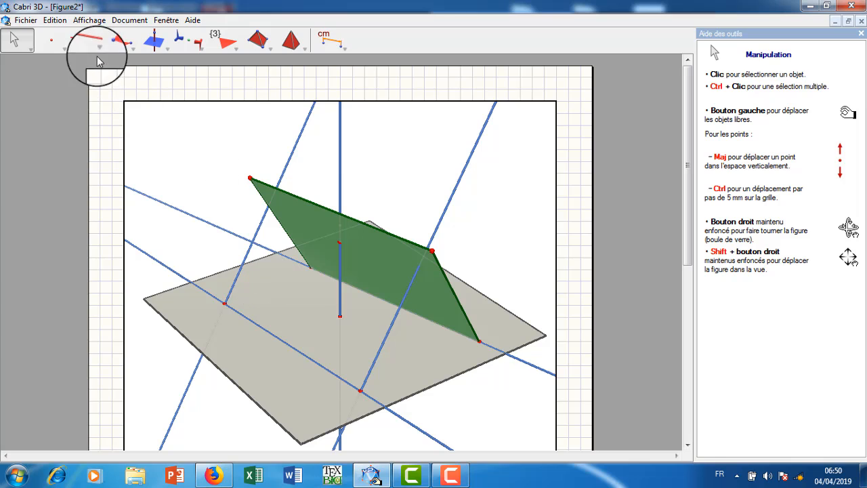
{"action": "left_click_drag", "start_coordinate": [168, 54], "coordinate": [174, 74]}
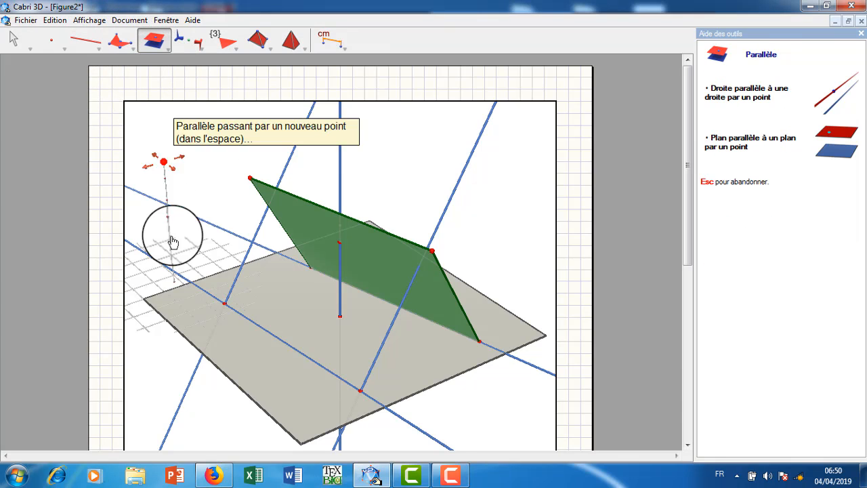
{"action": "left_click", "coordinate": [170, 277]}
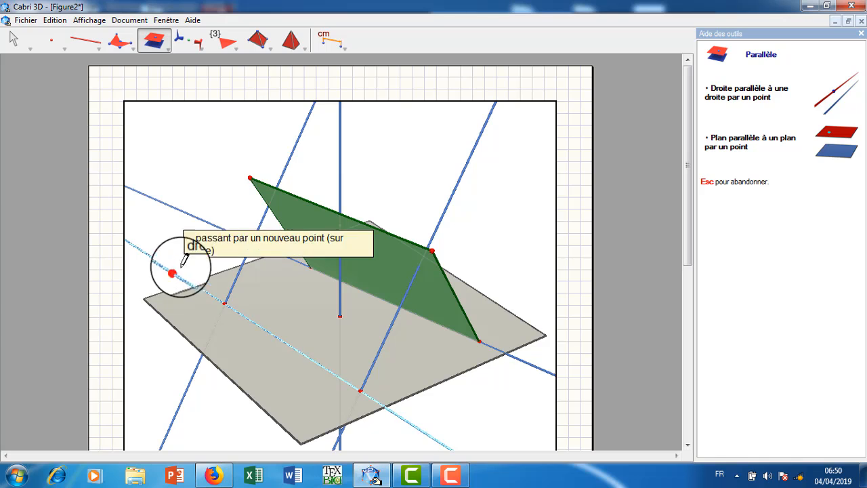
{"action": "left_click", "coordinate": [295, 145]}
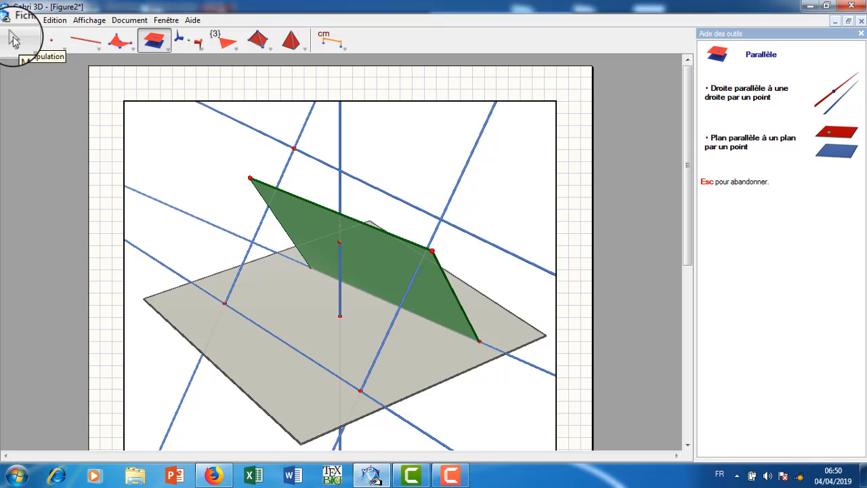
- Construct a polygon through the two base-line points and the two points where the upper parallel crosses the inclined lines
{"action": "left_click", "coordinate": [120, 41]}
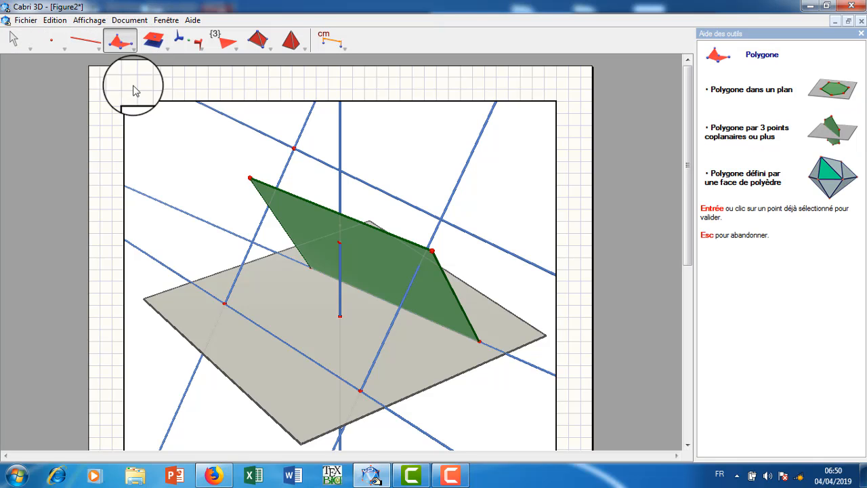
{"action": "left_click", "coordinate": [225, 306]}
{"action": "left_click", "coordinate": [293, 148]}
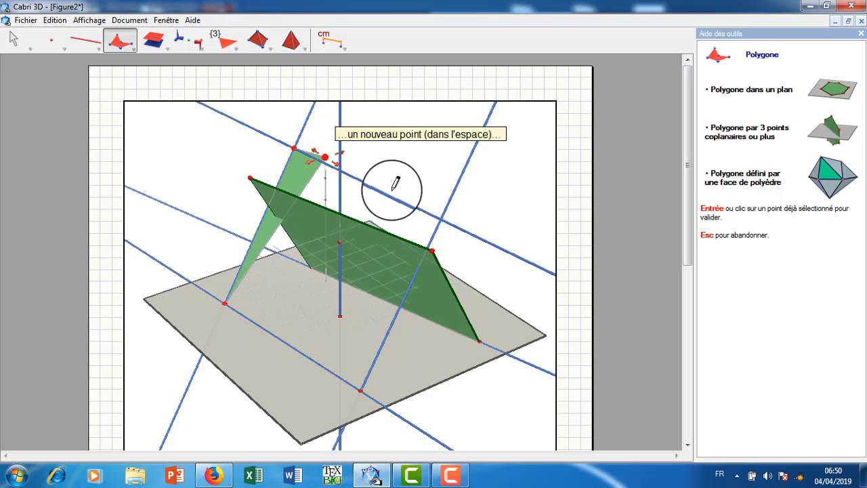
{"action": "left_click", "coordinate": [441, 218]}
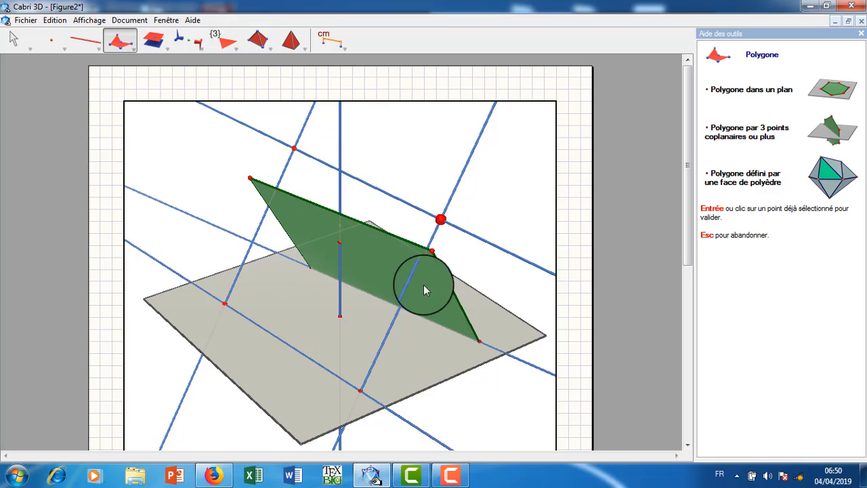
{"action": "left_click", "coordinate": [360, 392]}
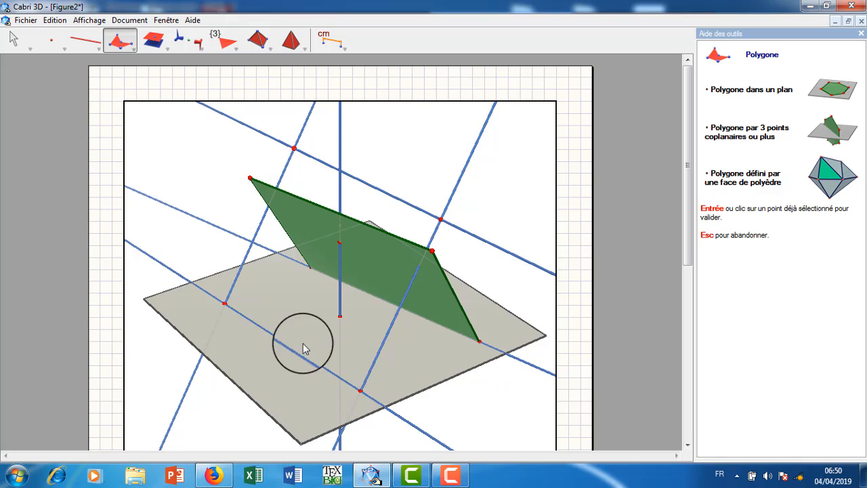
{"action": "left_click", "coordinate": [225, 305]}
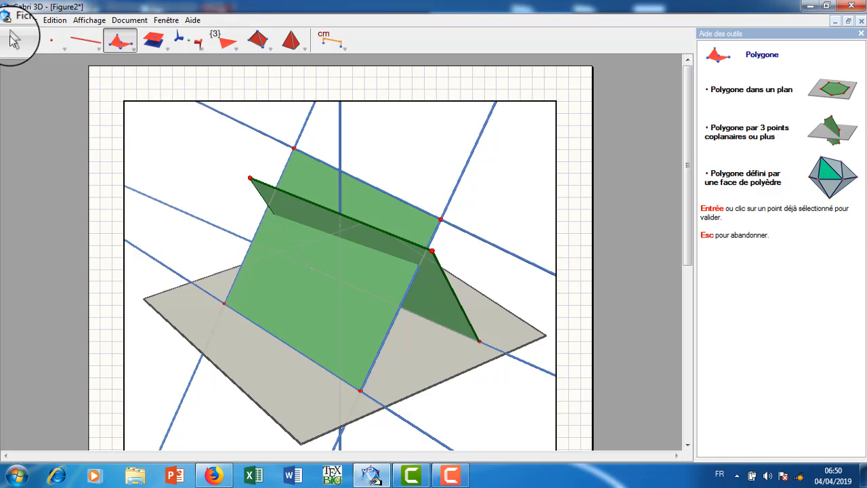
- Hide the upper parallel line and the two inclined lines along the new rectangular face, keeping only the polygon's edges
{"action": "left_click", "coordinate": [14, 39]}
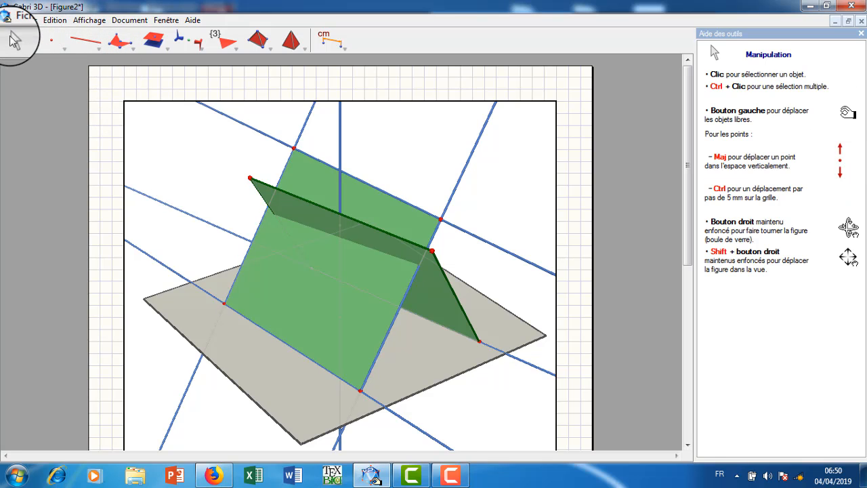
{"action": "right_click", "coordinate": [269, 141]}
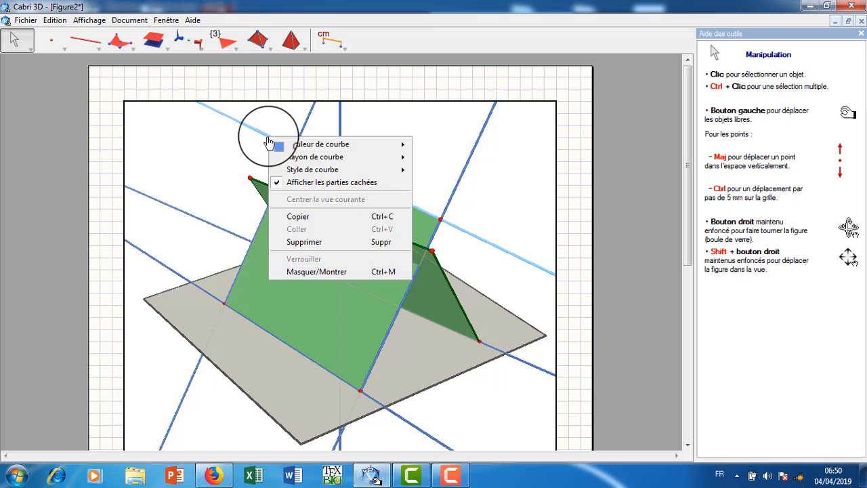
{"action": "left_click", "coordinate": [319, 271]}
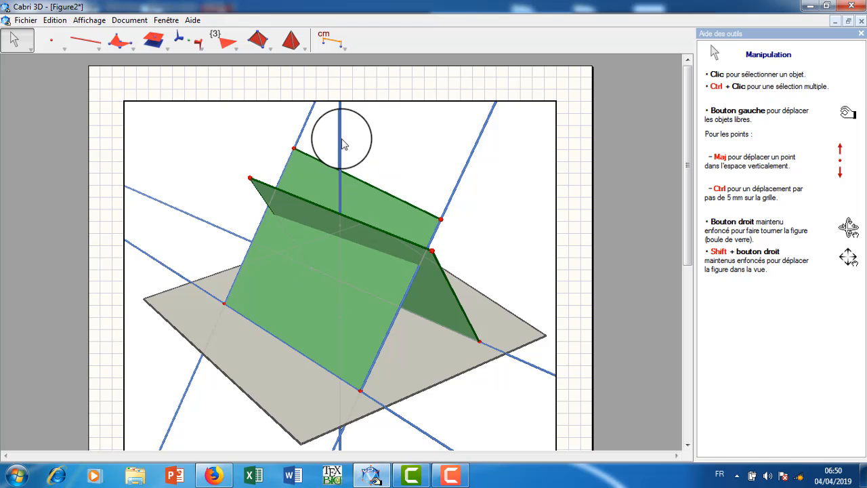
{"action": "right_click", "coordinate": [461, 182]}
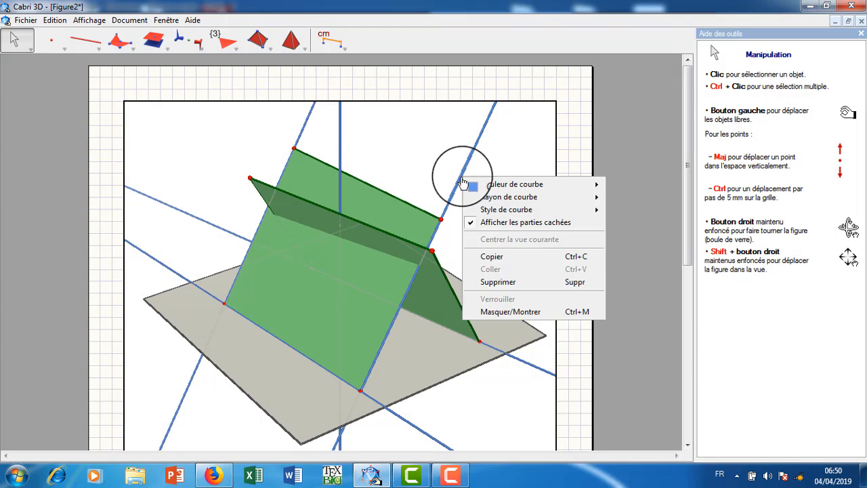
{"action": "left_click", "coordinate": [492, 311]}
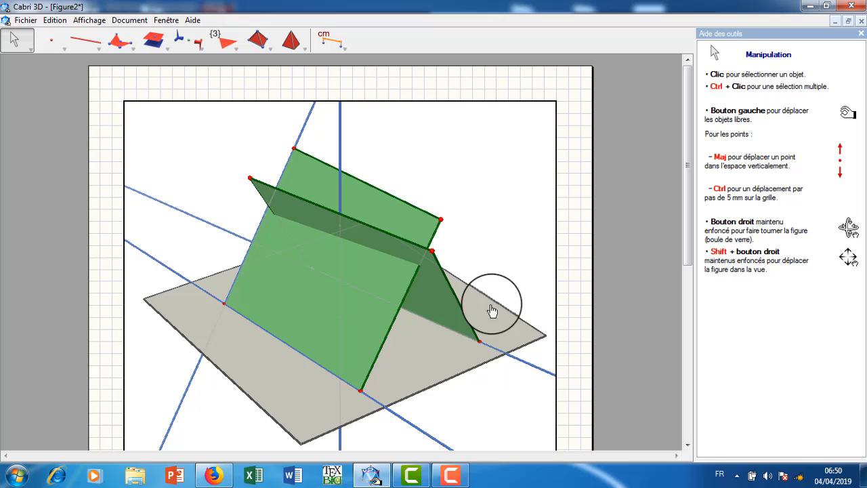
{"action": "right_click", "coordinate": [307, 128]}
{"action": "left_click", "coordinate": [370, 255]}
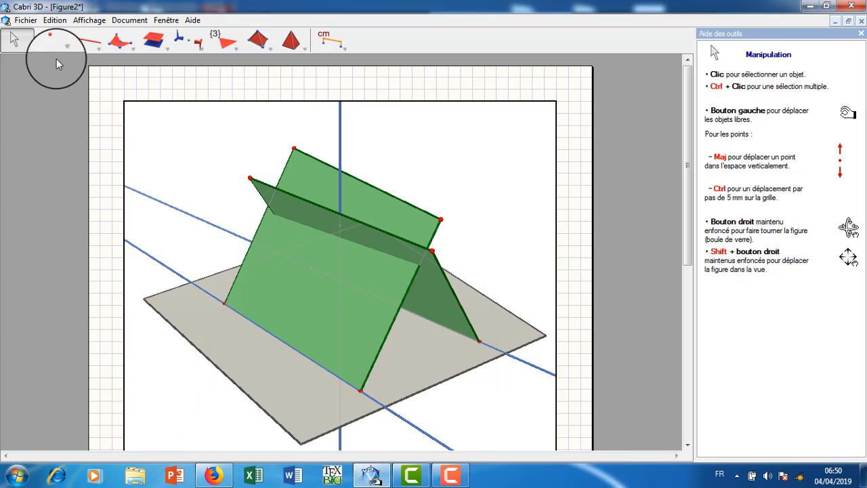
- Set the surface colour of the new rectangular face to blue
{"action": "left_click", "coordinate": [14, 39]}
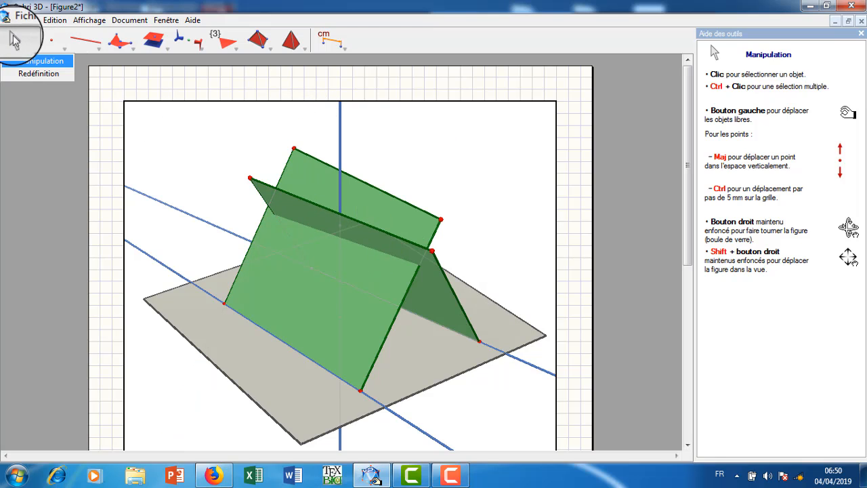
{"action": "right_click", "coordinate": [368, 276]}
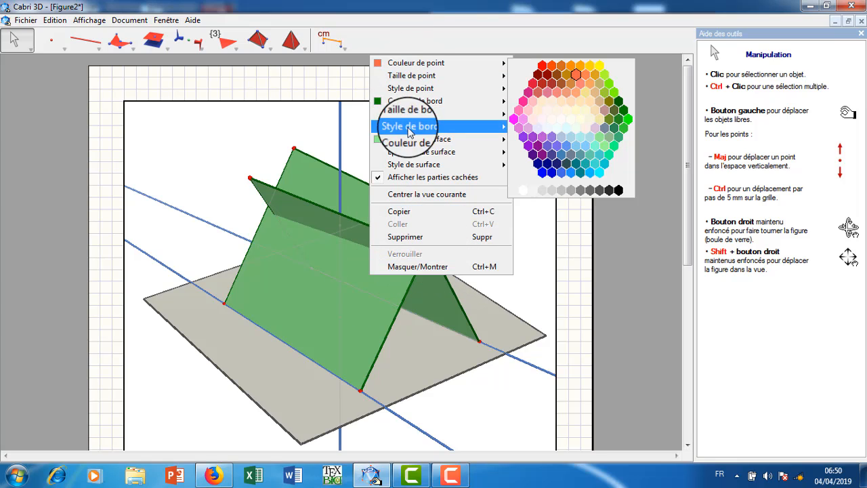
{"action": "mouse_move", "coordinate": [441, 139]}
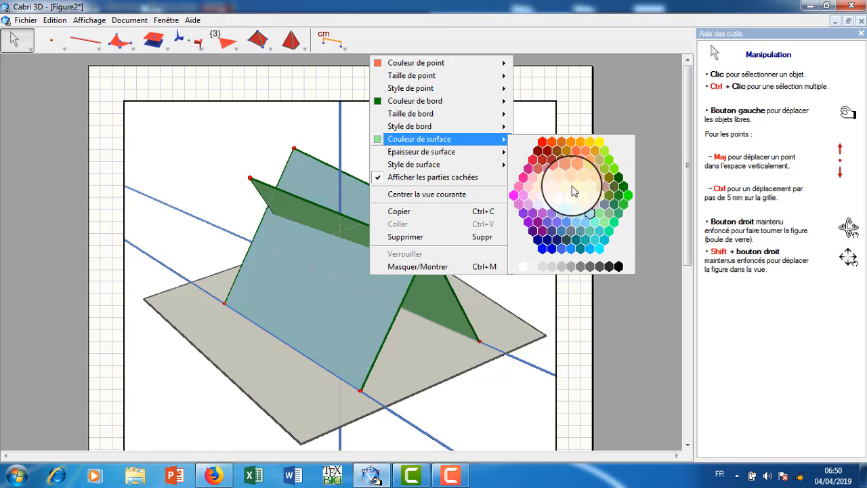
{"action": "left_click", "coordinate": [571, 251]}
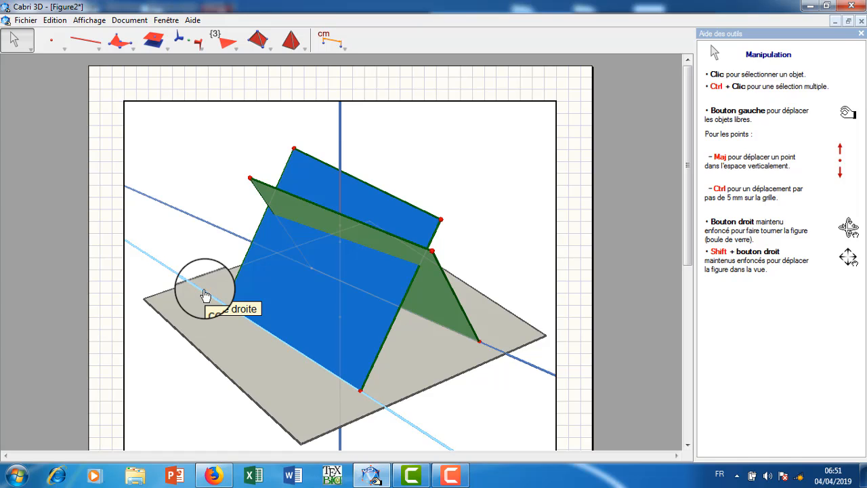
- Set the curve colour of the green face's base line to green
{"action": "right_click", "coordinate": [522, 366]}
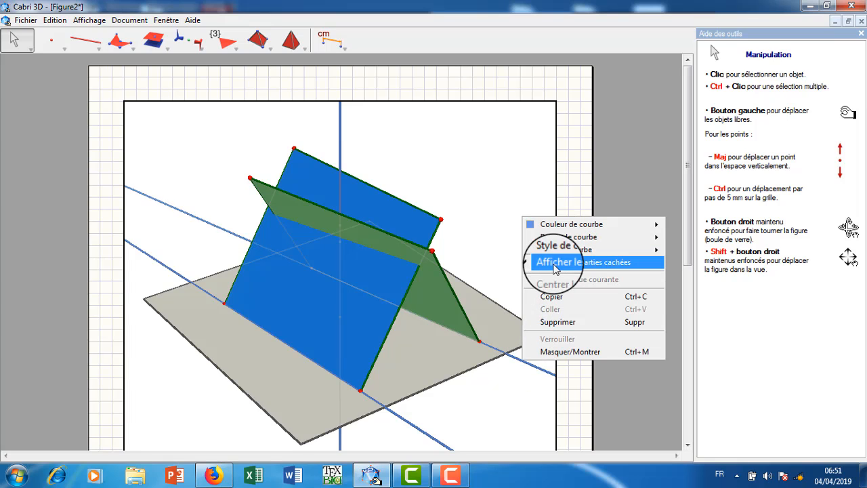
{"action": "mouse_move", "coordinate": [642, 223]}
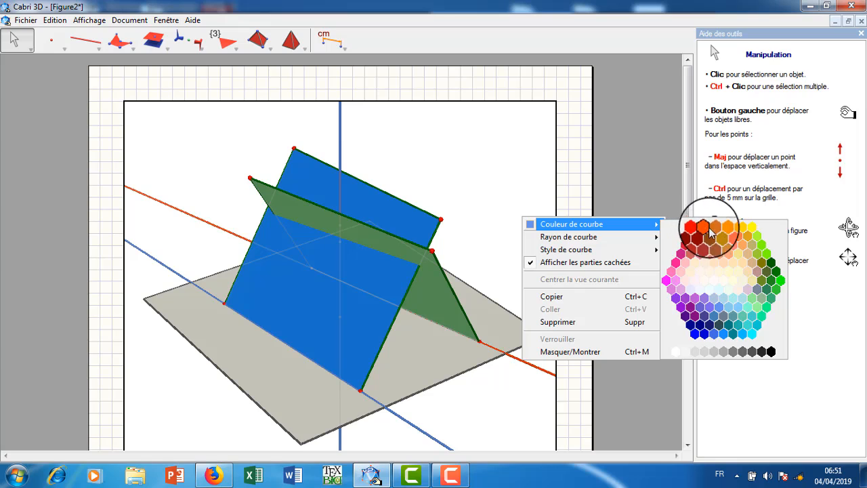
{"action": "left_click", "coordinate": [777, 290]}
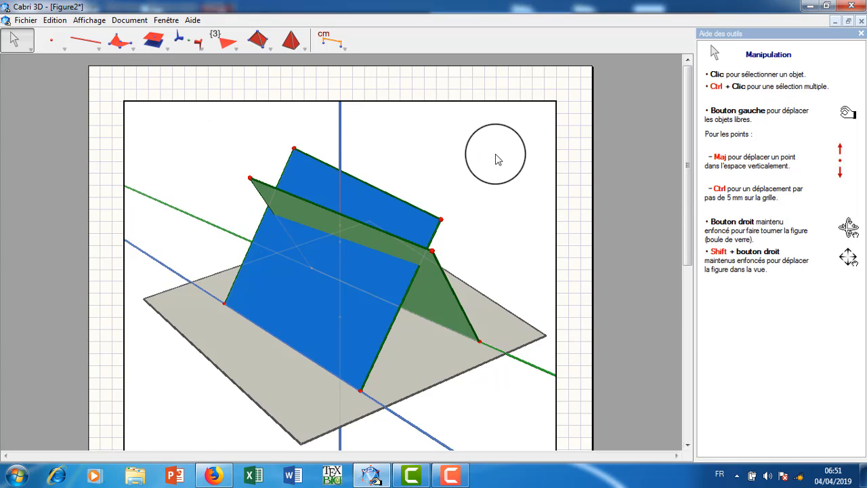
- Move both base corners of the blue face along its base line to adjust the face's width
{"action": "right_click_drag", "start_coordinate": [495, 159], "coordinate": [342, 175]}
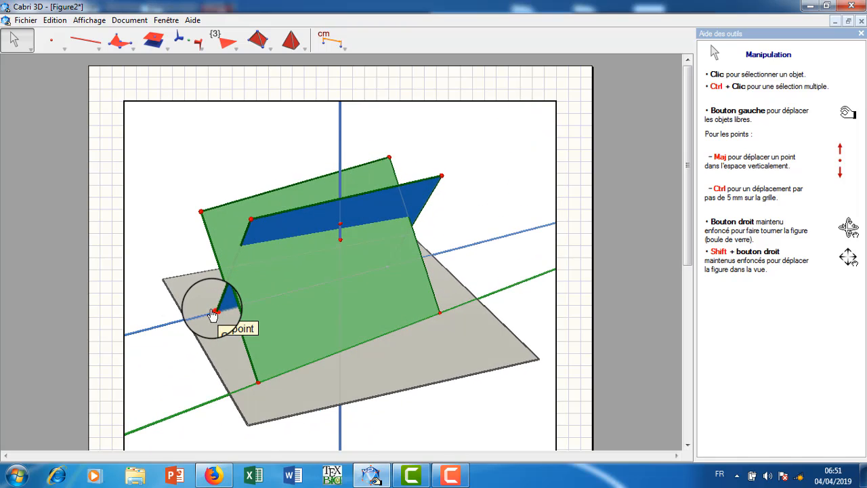
{"action": "left_click_drag", "start_coordinate": [212, 313], "coordinate": [192, 320]}
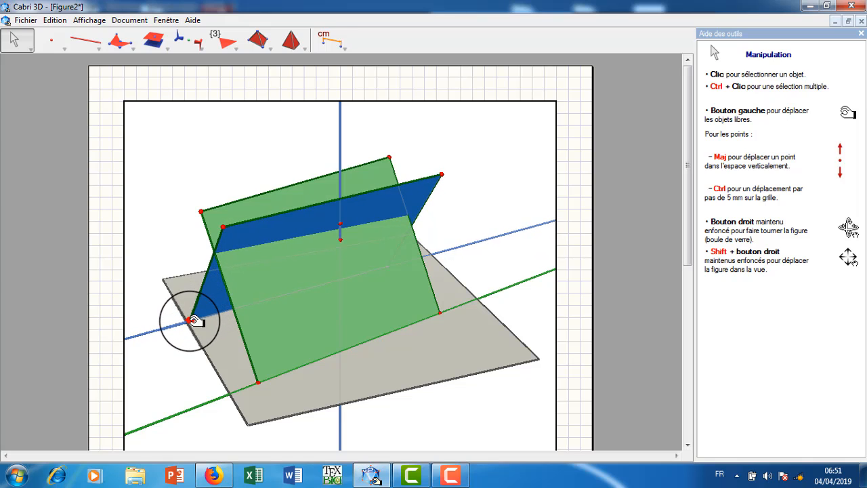
{"action": "right_click_drag", "start_coordinate": [171, 214], "coordinate": [367, 232]}
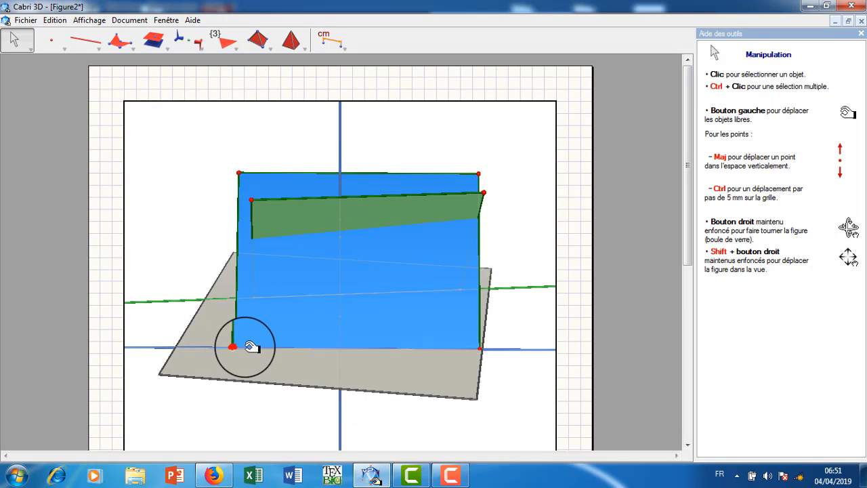
{"action": "left_click_drag", "start_coordinate": [249, 346], "coordinate": [251, 348]}
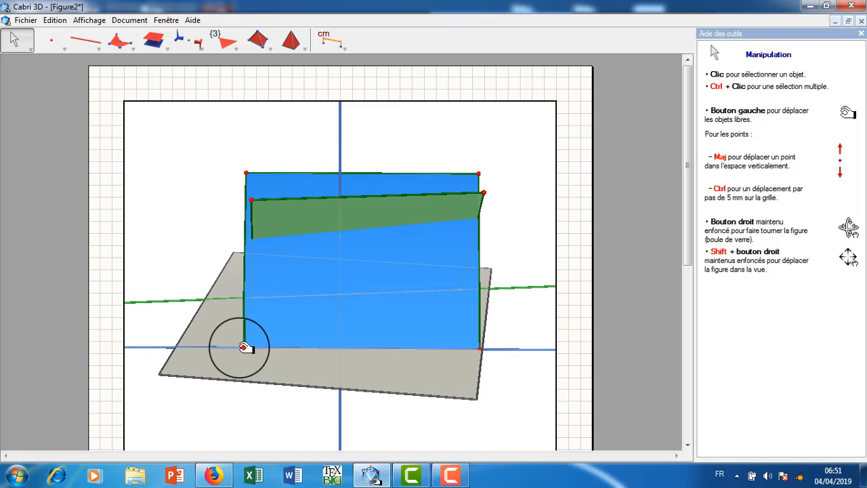
- Move a base corner of the green face outward along the green line and slightly adjust an upper corner of the blue face
{"action": "right_click_drag", "start_coordinate": [170, 231], "coordinate": [206, 266]}
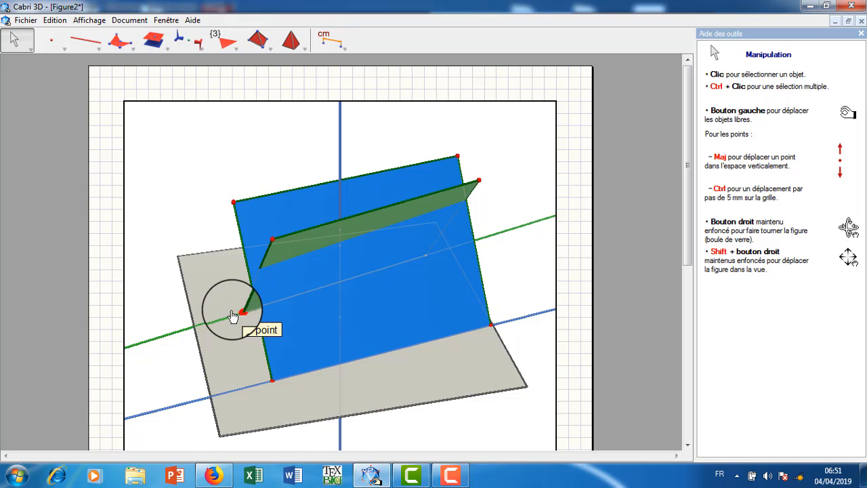
{"action": "left_click_drag", "start_coordinate": [233, 316], "coordinate": [234, 309]}
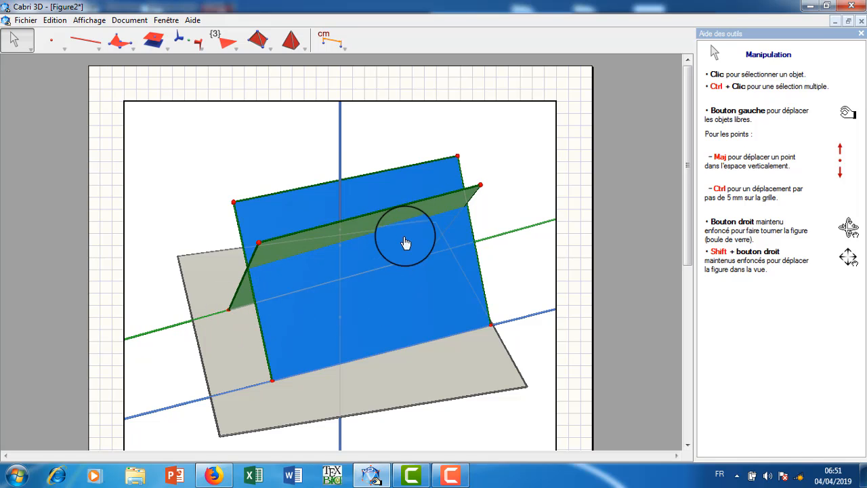
{"action": "right_click_drag", "start_coordinate": [485, 210], "coordinate": [349, 188]}
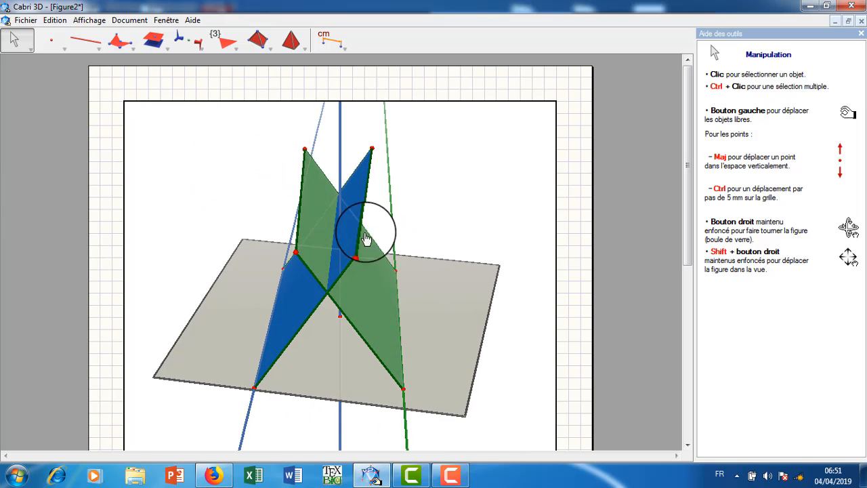
{"action": "left_click_drag", "start_coordinate": [346, 247], "coordinate": [331, 238]}
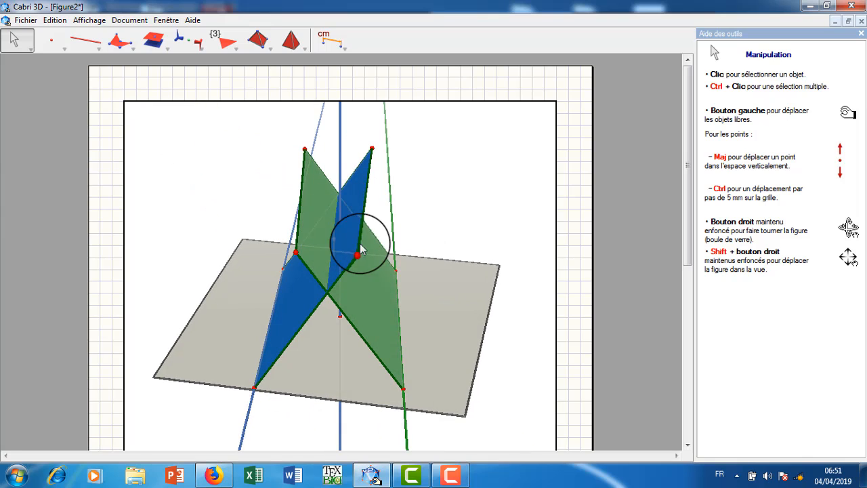
- Create the line where the blue and green faces intersect
{"action": "right_click_drag", "start_coordinate": [405, 214], "coordinate": [337, 203]}
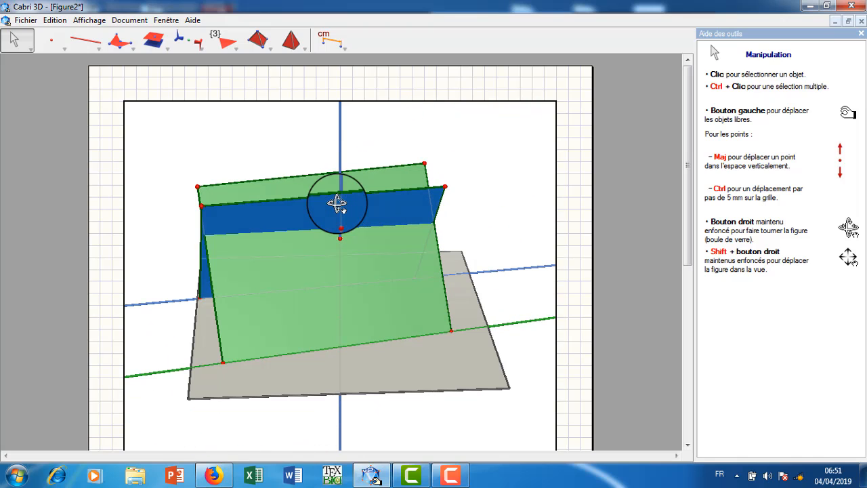
{"action": "left_click", "coordinate": [87, 41]}
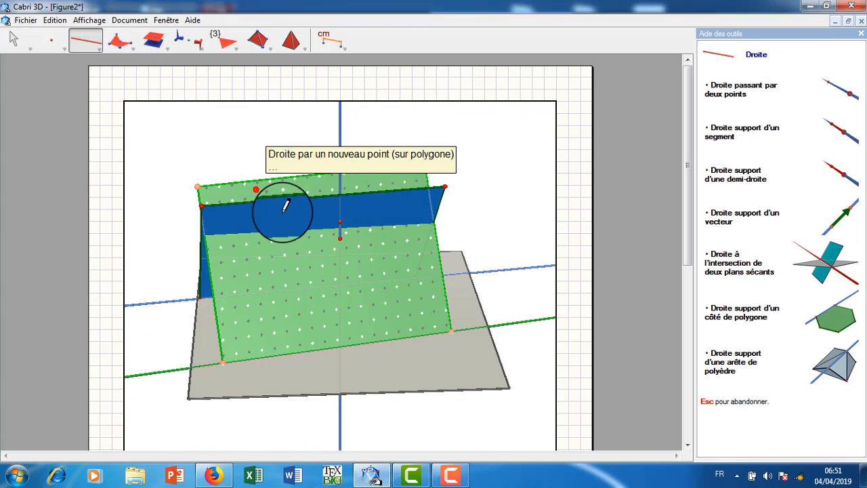
{"action": "left_click", "coordinate": [317, 223]}
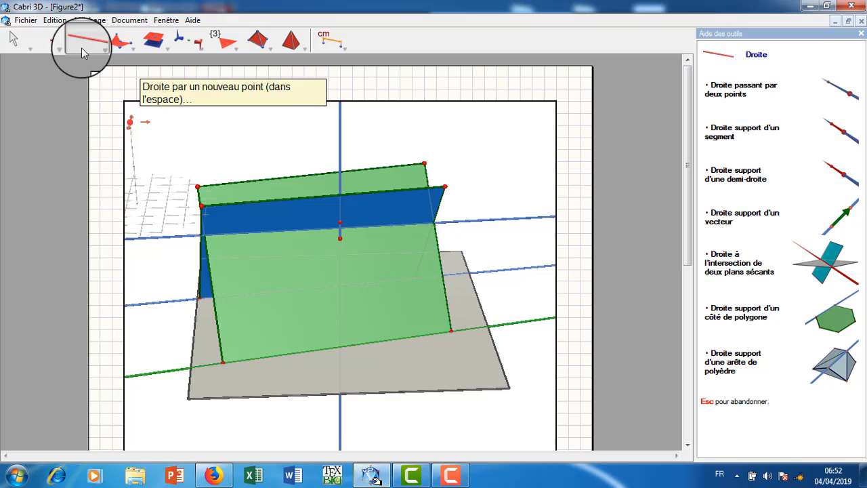
- Set the curve colour of the intersection line between the two faces to red
{"action": "left_click", "coordinate": [13, 39]}
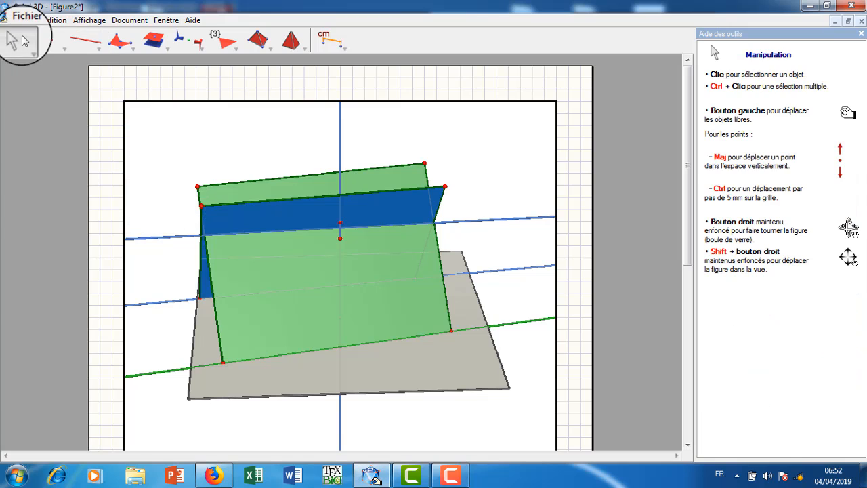
{"action": "right_click", "coordinate": [174, 242]}
{"action": "mouse_move", "coordinate": [274, 249]}
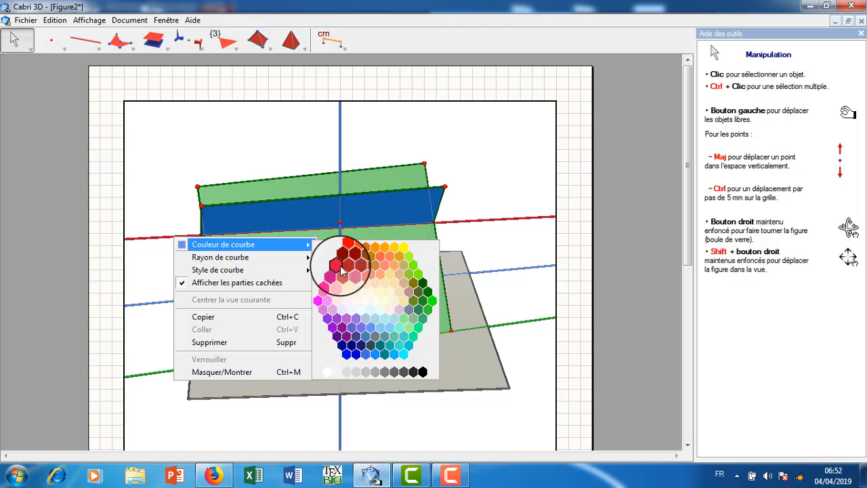
{"action": "left_click", "coordinate": [340, 268]}
{"action": "left_click", "coordinate": [13, 40]}
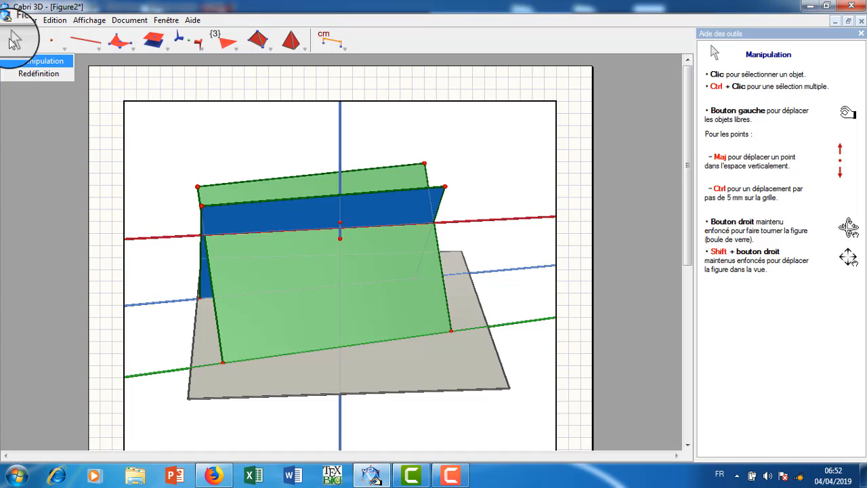
{"action": "left_click", "coordinate": [163, 180]}
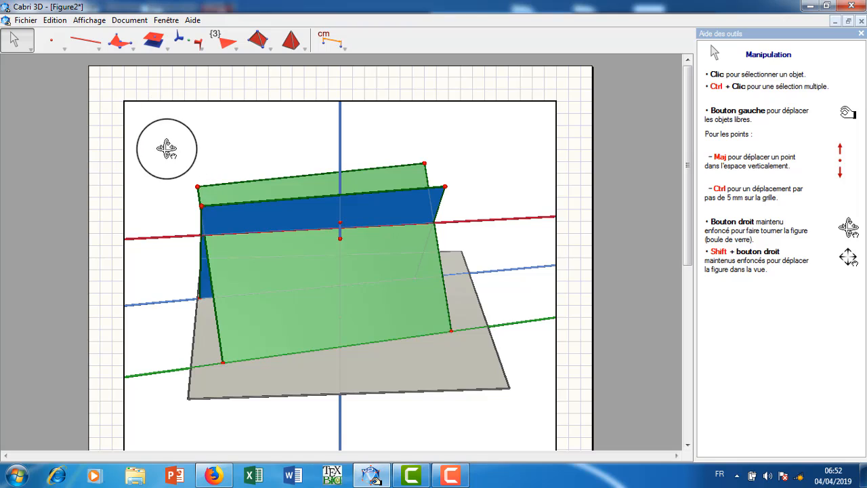
{"action": "right_click_drag", "start_coordinate": [167, 148], "coordinate": [224, 140]}
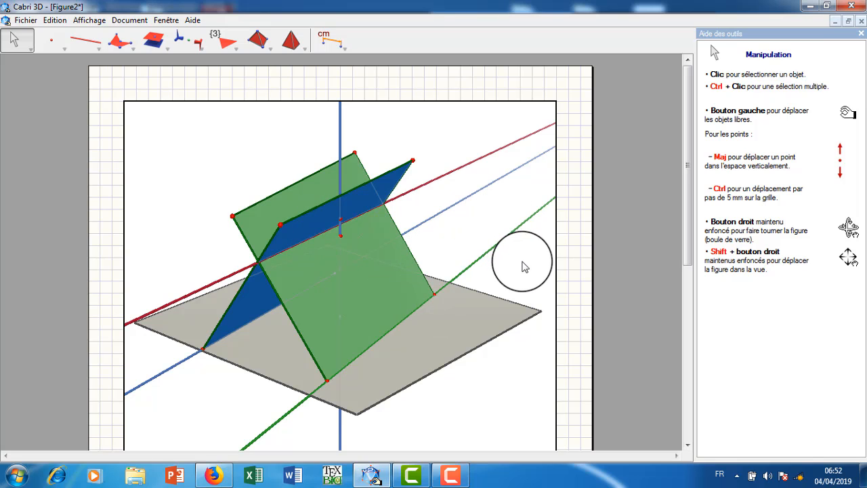
{"action": "right_click_drag", "start_coordinate": [492, 282], "coordinate": [409, 272]}
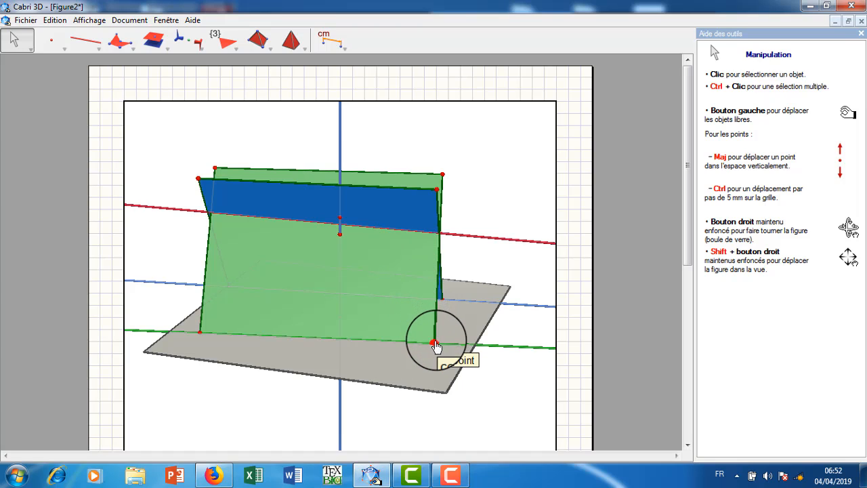
- Move one base corner of the green face to change the direction of the green base line
{"action": "left_click_drag", "start_coordinate": [435, 346], "coordinate": [438, 334]}
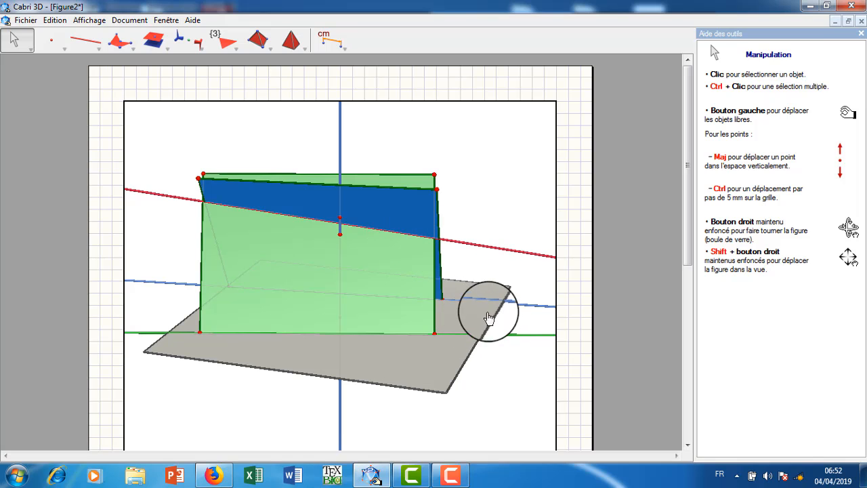
{"action": "mouse_move", "coordinate": [490, 221]}
{"action": "right_mouse_down"}
{"action": "mouse_move", "coordinate": [438, 222]}
{"action": "mouse_move", "coordinate": [425, 210]}
{"action": "mouse_move", "coordinate": [491, 236]}
{"action": "mouse_move", "coordinate": [506, 216]}
{"action": "right_mouse_up"}
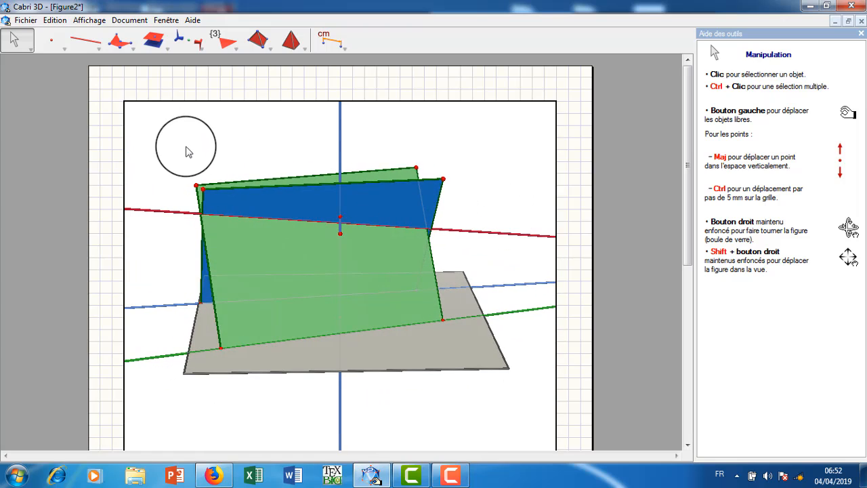
{"action": "right_click_drag", "start_coordinate": [188, 151], "coordinate": [328, 219]}
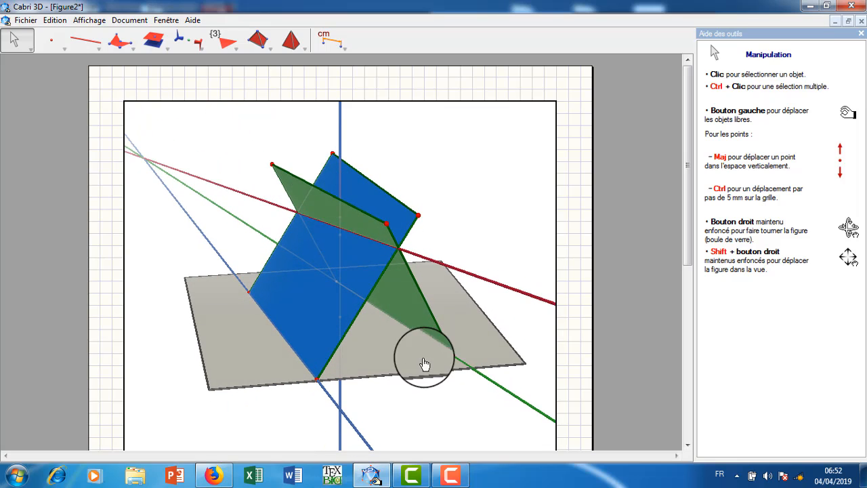
- Construct the parallel to the green base line through the blue face's front base corner
{"action": "left_click", "coordinate": [151, 39]}
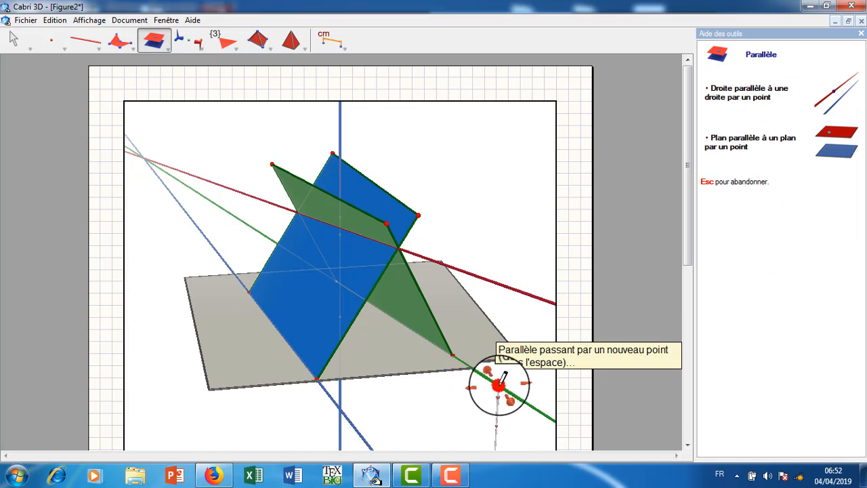
{"action": "left_click", "coordinate": [258, 236]}
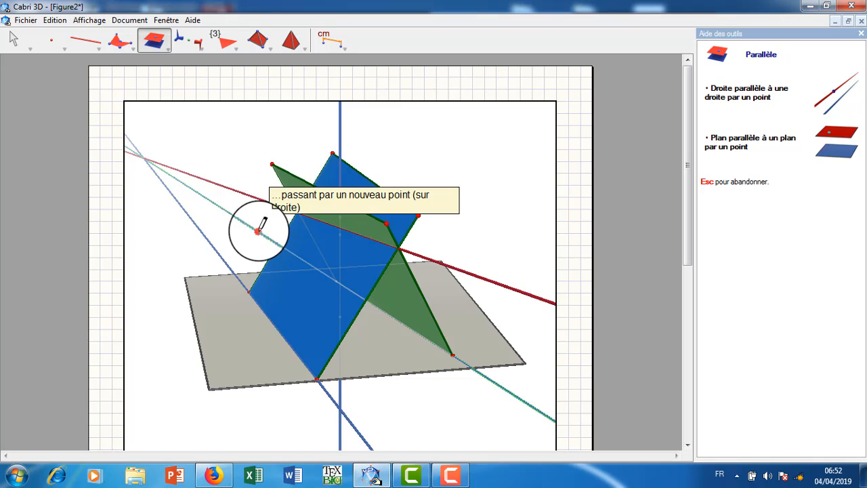
{"action": "left_click", "coordinate": [317, 381]}
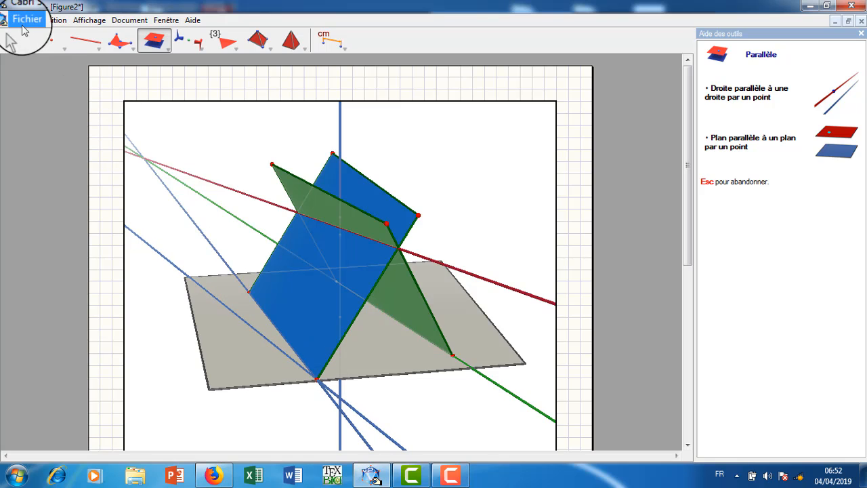
- Move both base corners of the blue face until its base line coincides with the constructed parallel
{"action": "left_click", "coordinate": [15, 40]}
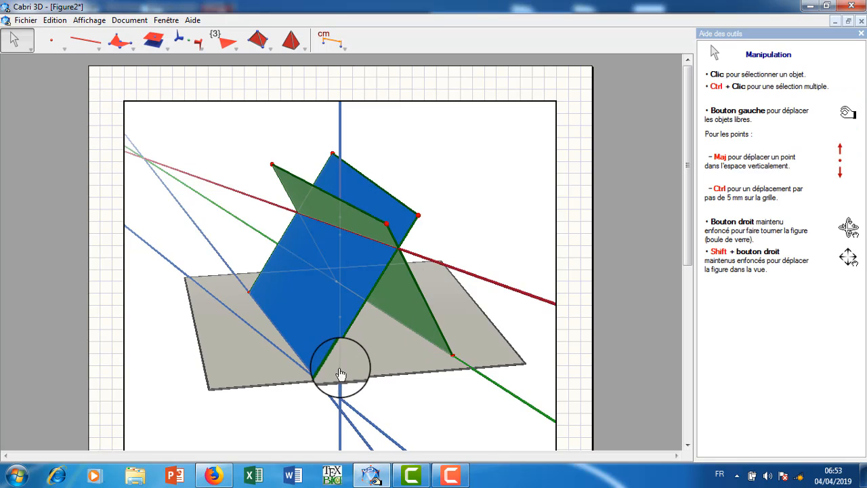
{"action": "left_click_drag", "start_coordinate": [319, 373], "coordinate": [313, 367]}
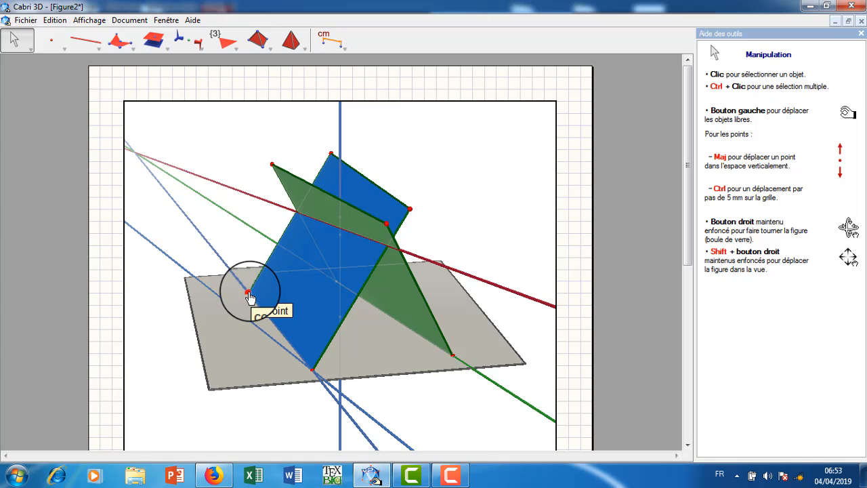
{"action": "left_click_drag", "start_coordinate": [249, 296], "coordinate": [239, 308]}
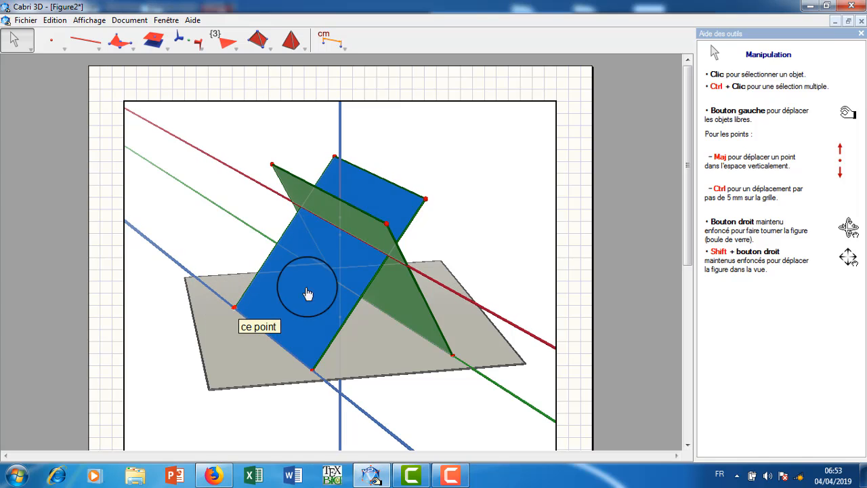
{"action": "right_click_drag", "start_coordinate": [514, 217], "coordinate": [472, 236]}
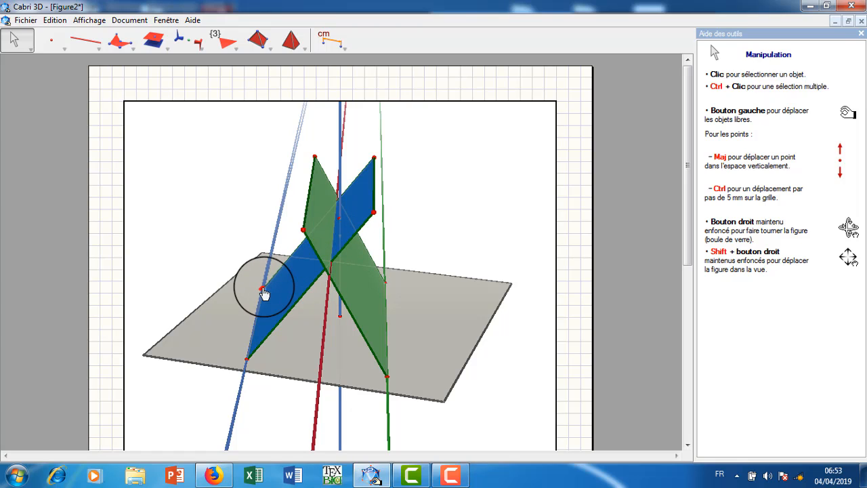
{"action": "left_click_drag", "start_coordinate": [263, 294], "coordinate": [269, 287]}
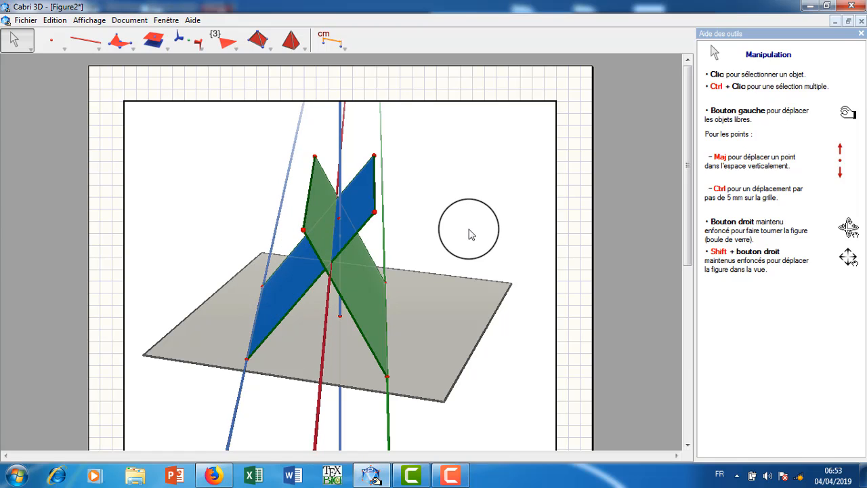
{"action": "right_click_drag", "start_coordinate": [455, 251], "coordinate": [324, 258]}
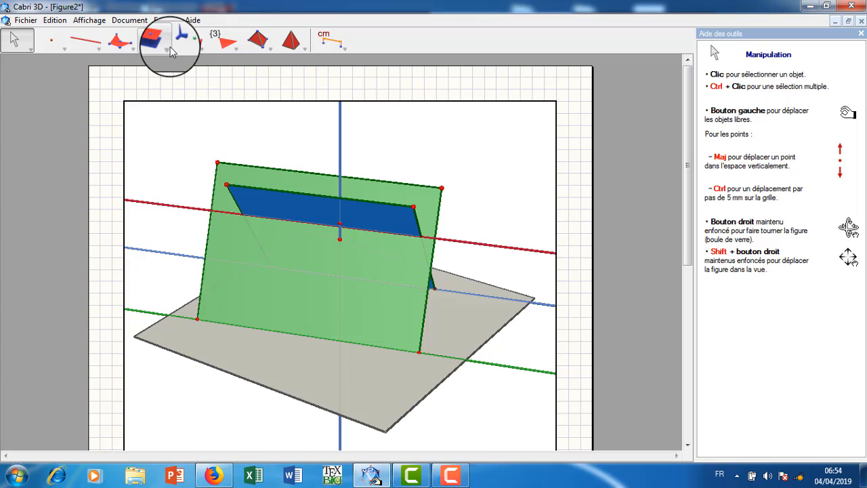
- Construct a plane perpendicular to the red intersection line through a new point on that line, beside the green face
{"action": "mouse_move", "coordinate": [172, 52]}
{"action": "left_mouse_down"}
{"action": "mouse_move", "coordinate": [172, 75]}
{"action": "mouse_move", "coordinate": [172, 60]}
{"action": "left_mouse_up"}
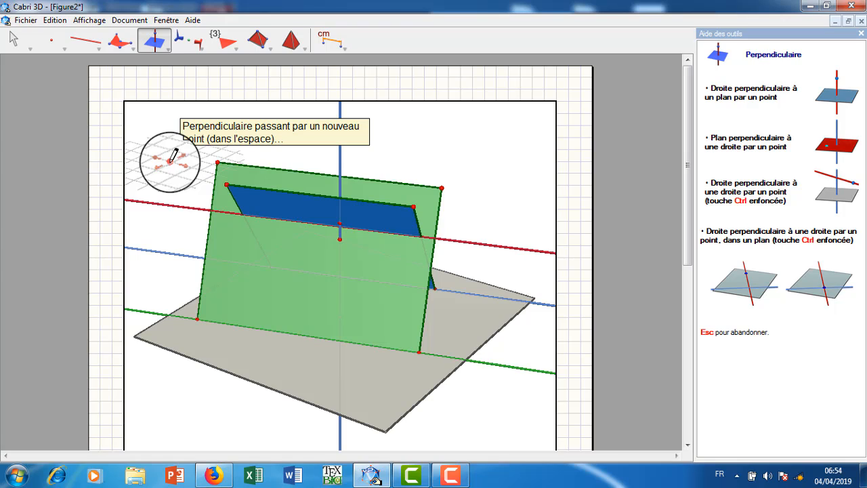
{"action": "left_click", "coordinate": [170, 207]}
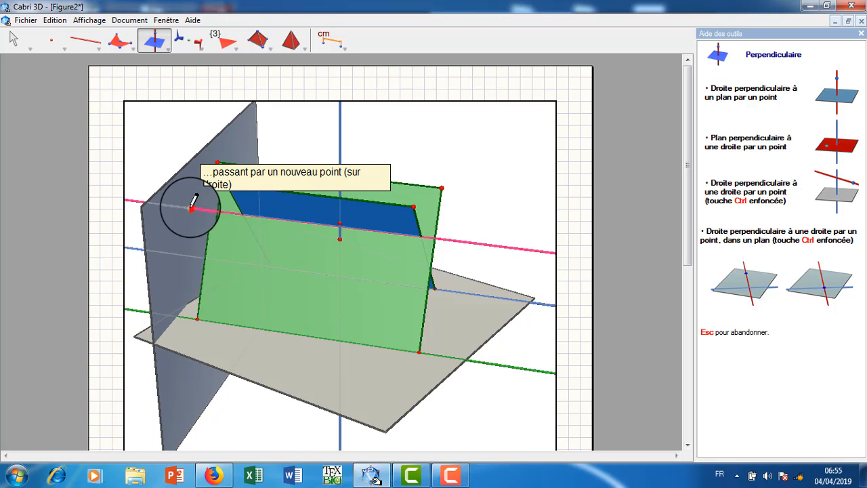
{"action": "left_click", "coordinate": [192, 208]}
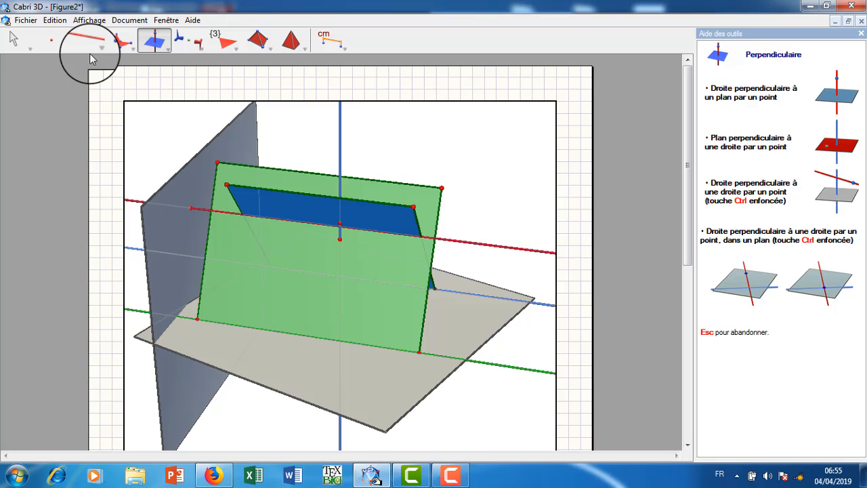
- Create the intersection point of the perpendicular plane and the green base line
{"action": "left_click", "coordinate": [64, 48]}
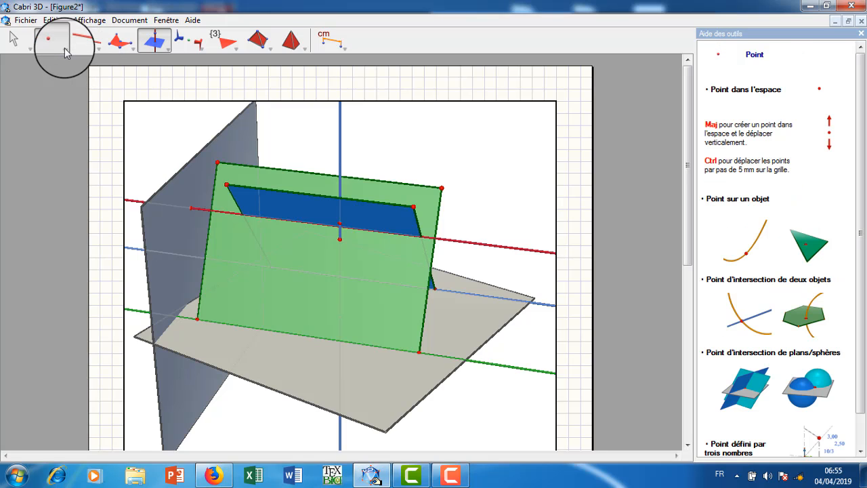
{"action": "left_click_drag", "start_coordinate": [64, 52], "coordinate": [77, 74]}
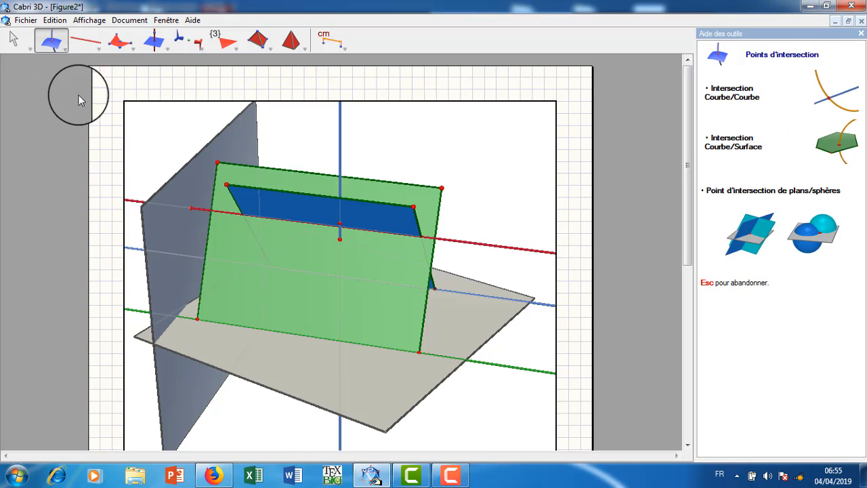
{"action": "left_click", "coordinate": [163, 217]}
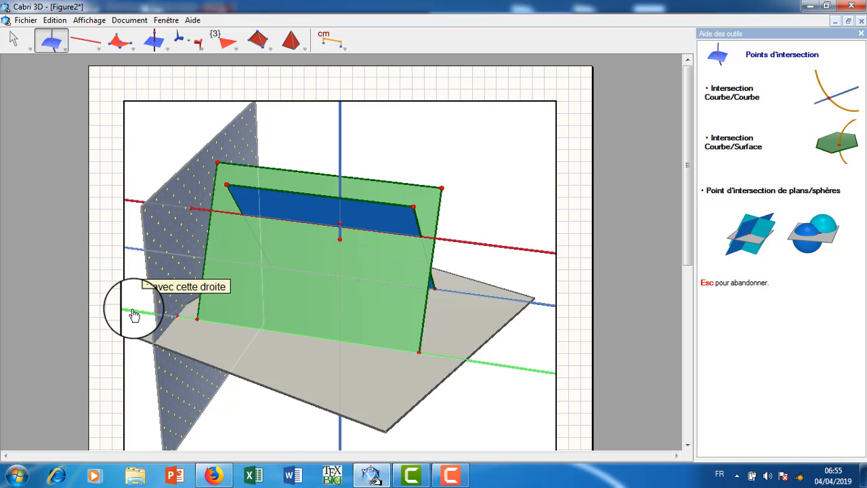
{"action": "left_click", "coordinate": [133, 313]}
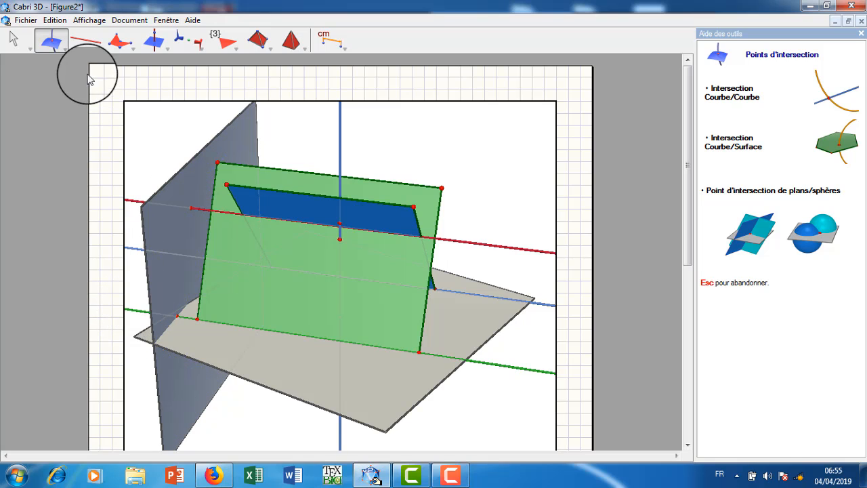
- Draw a line through the new point on the red line and the intersection point on the green line
{"action": "left_click", "coordinate": [99, 49]}
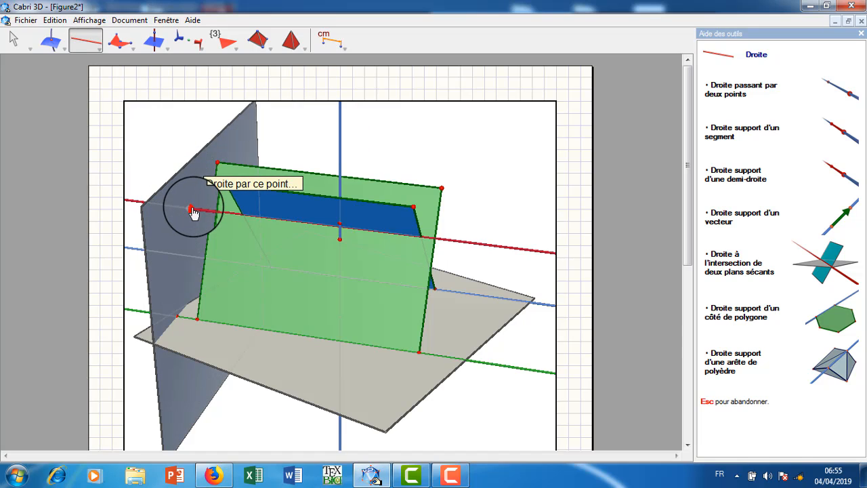
{"action": "left_click", "coordinate": [192, 211]}
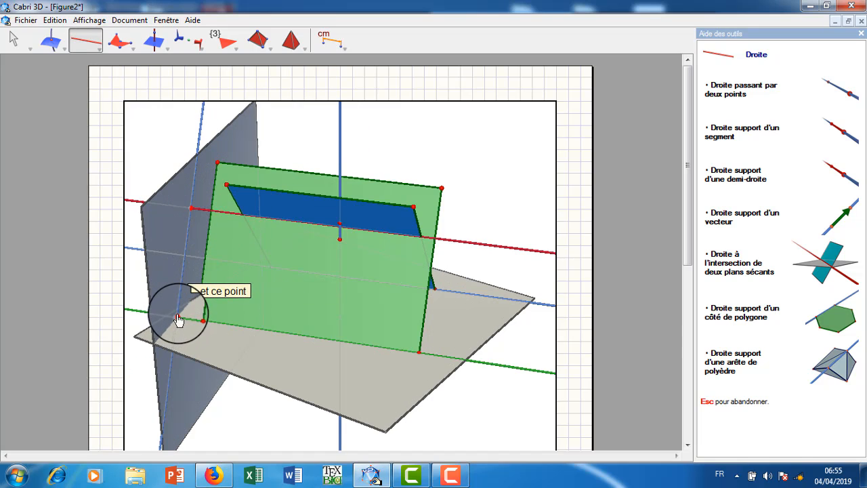
{"action": "left_click", "coordinate": [178, 317]}
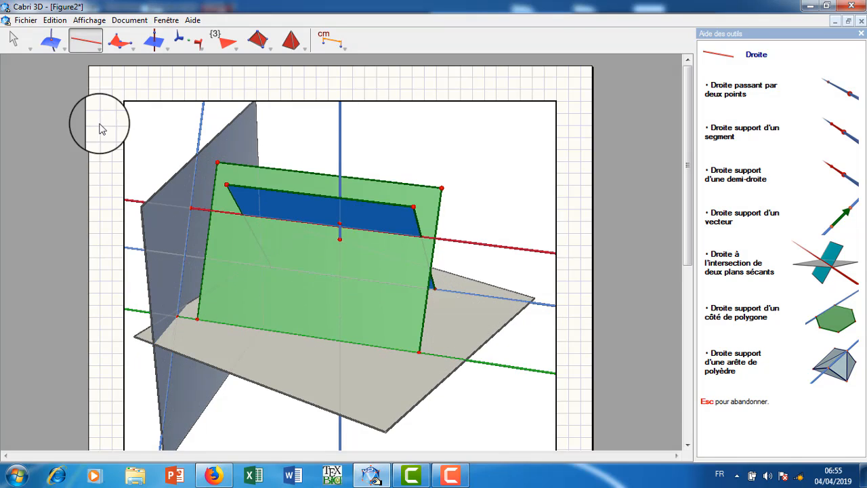
- Hide the plane perpendicular to the red line
{"action": "left_click", "coordinate": [15, 41]}
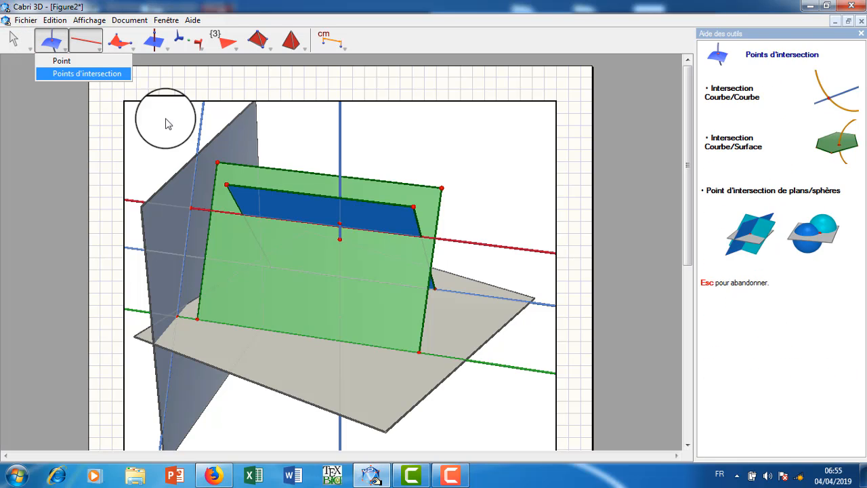
{"action": "left_click", "coordinate": [14, 40]}
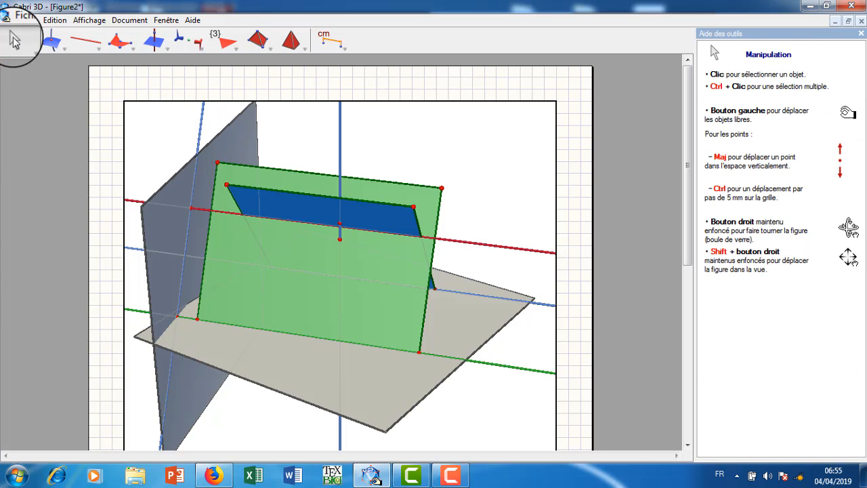
{"action": "right_click", "coordinate": [178, 193]}
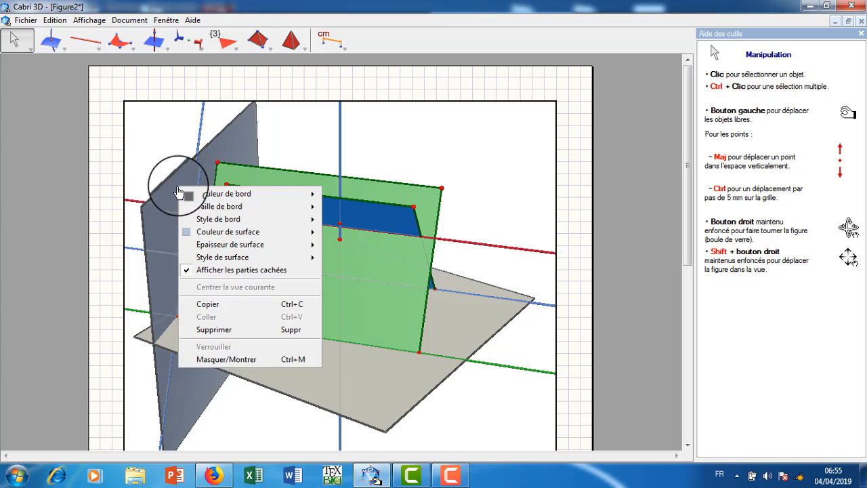
{"action": "left_click", "coordinate": [227, 359]}
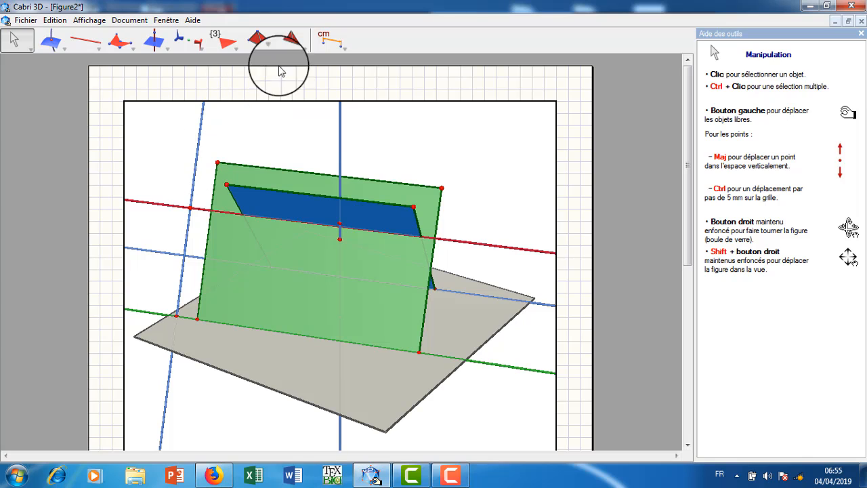
- Mark the angle at the intersection point on the green line, between the green face's nearby base corner and the point on the red line
{"action": "left_click", "coordinate": [331, 42]}
{"action": "left_click_drag", "start_coordinate": [343, 54], "coordinate": [349, 112]}
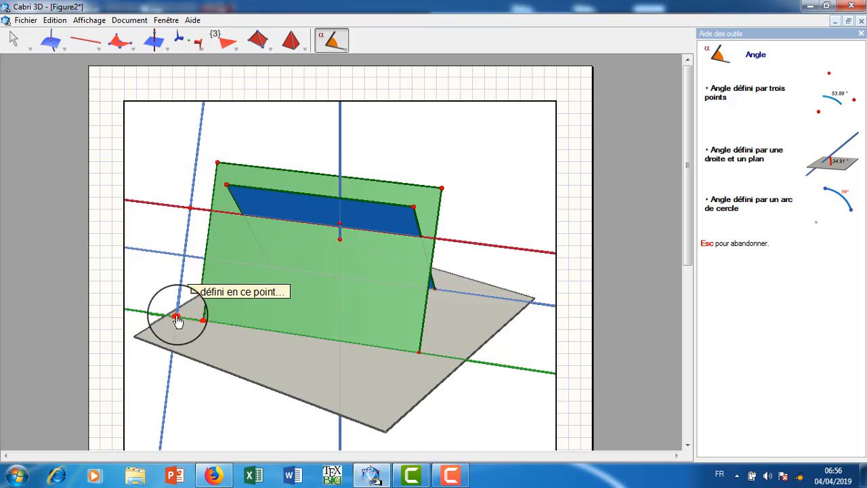
{"action": "left_click", "coordinate": [176, 320]}
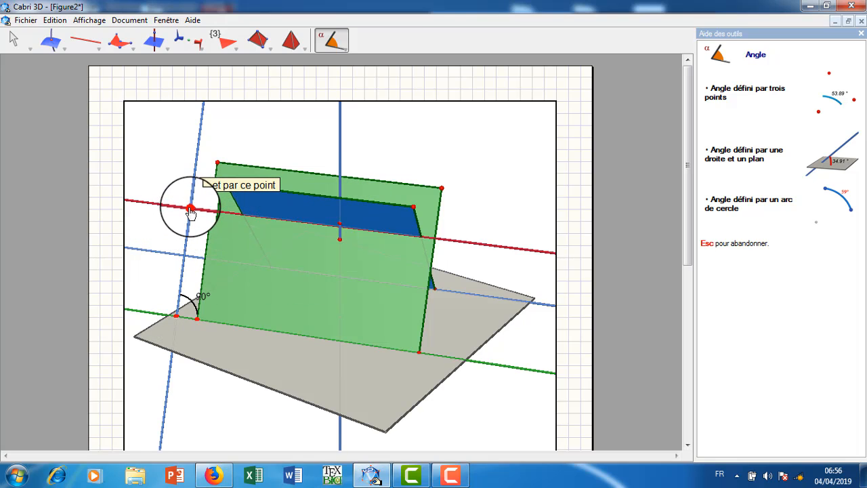
{"action": "left_click", "coordinate": [190, 210]}
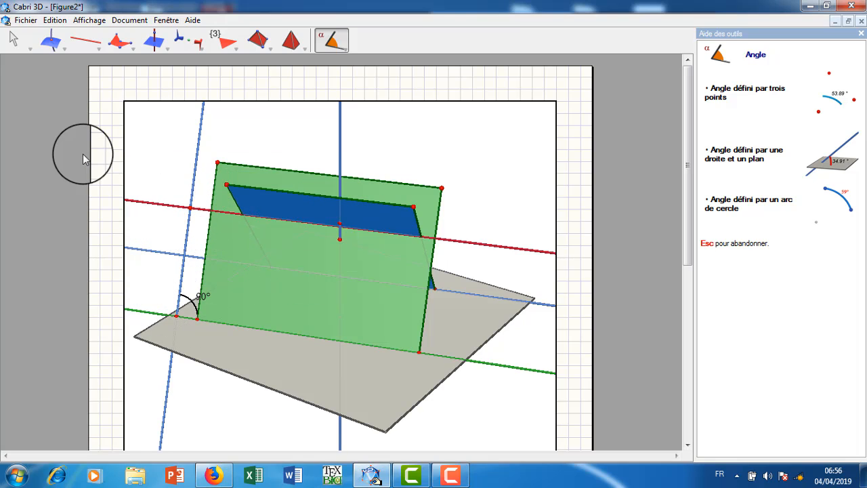
{"action": "left_click", "coordinate": [13, 39]}
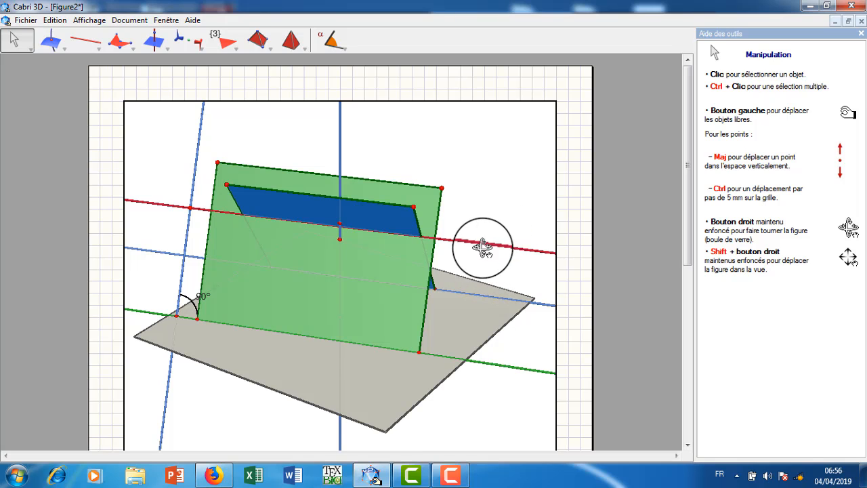
- Move the upper and lower control points along the vertical axis to vary the tilt of the blue and green faces
{"action": "right_click_drag", "start_coordinate": [482, 247], "coordinate": [355, 243]}
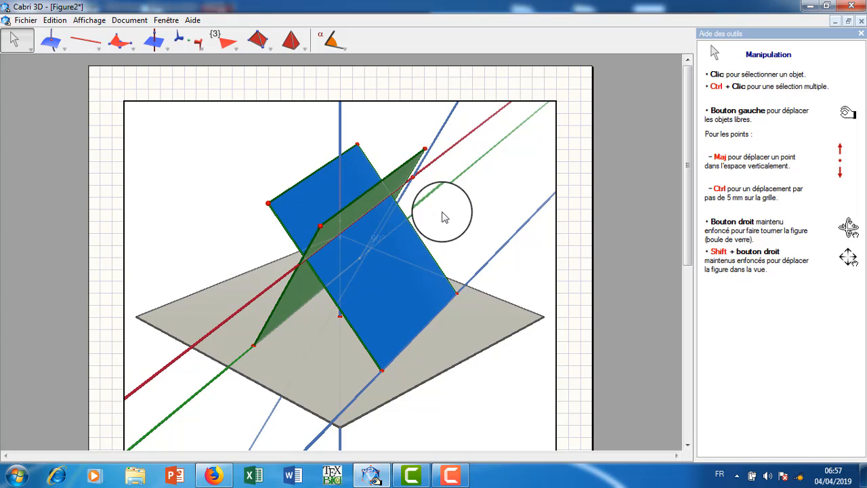
{"action": "right_click_drag", "start_coordinate": [415, 241], "coordinate": [460, 229]}
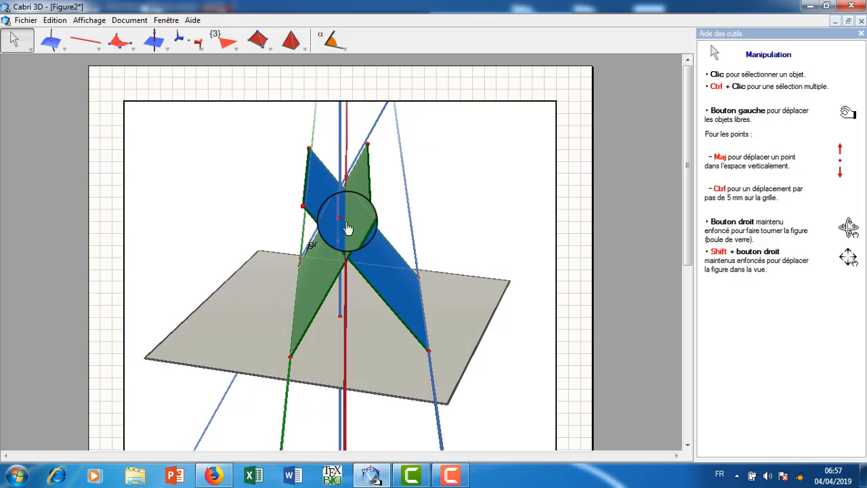
{"action": "left_click_drag", "start_coordinate": [341, 222], "coordinate": [347, 158]}
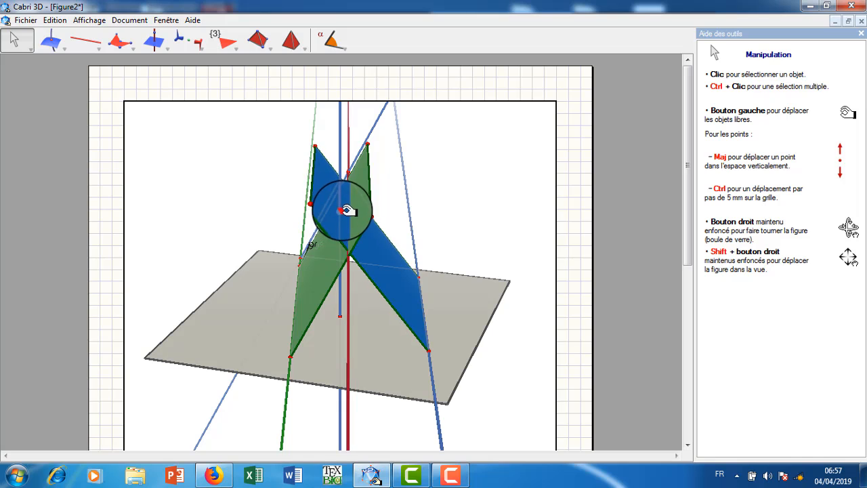
{"action": "right_click_drag", "start_coordinate": [211, 177], "coordinate": [281, 184]}
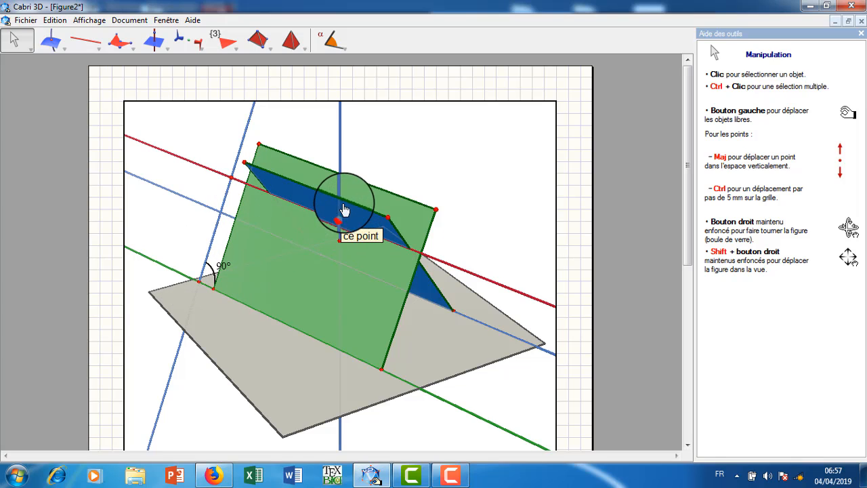
{"action": "mouse_move", "coordinate": [344, 211]}
{"action": "left_mouse_down"}
{"action": "mouse_move", "coordinate": [356, 242]}
{"action": "mouse_move", "coordinate": [358, 183]}
{"action": "mouse_move", "coordinate": [345, 223]}
{"action": "mouse_move", "coordinate": [359, 196]}
{"action": "mouse_move", "coordinate": [345, 213]}
{"action": "left_mouse_up"}
{"action": "left_click_drag", "start_coordinate": [340, 243], "coordinate": [339, 277]}
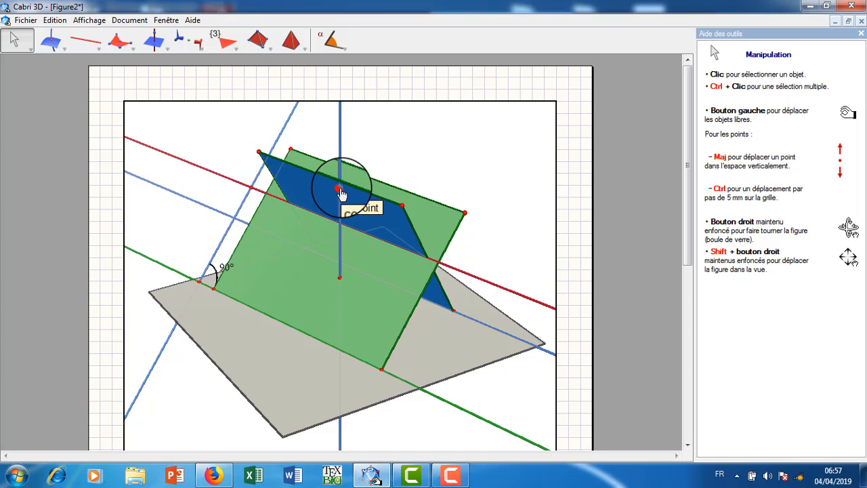
{"action": "left_click_drag", "start_coordinate": [347, 202], "coordinate": [347, 179]}
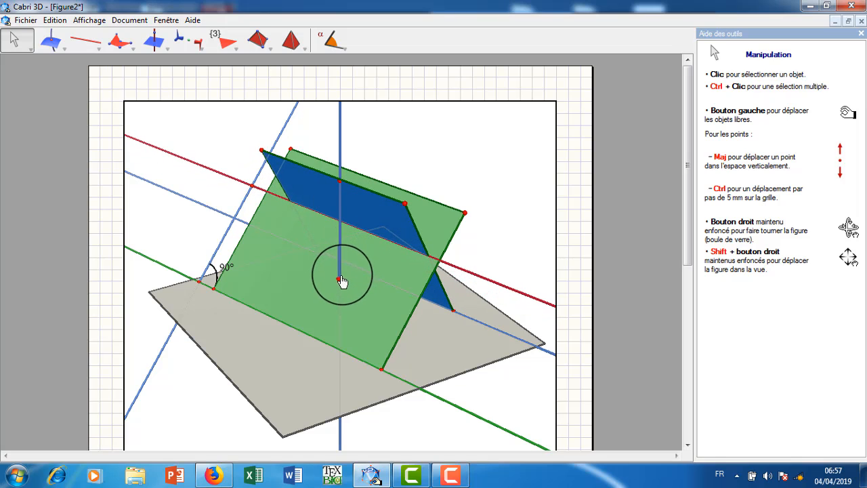
{"action": "left_click_drag", "start_coordinate": [346, 248], "coordinate": [344, 272]}
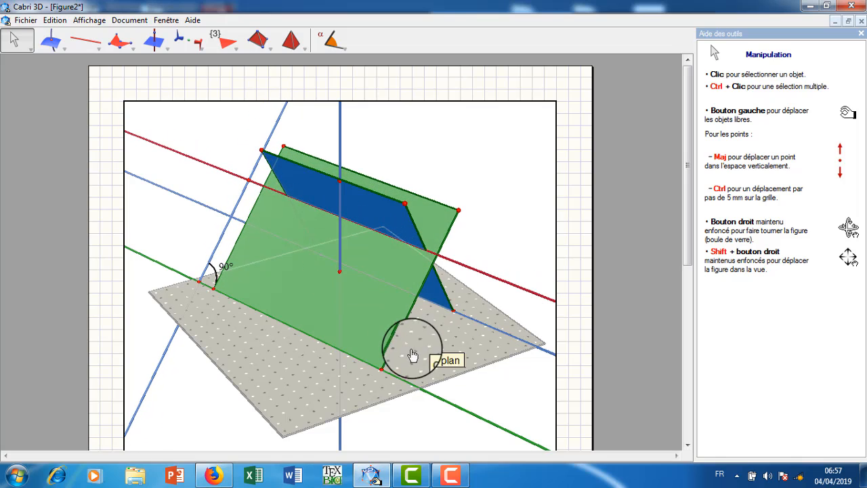